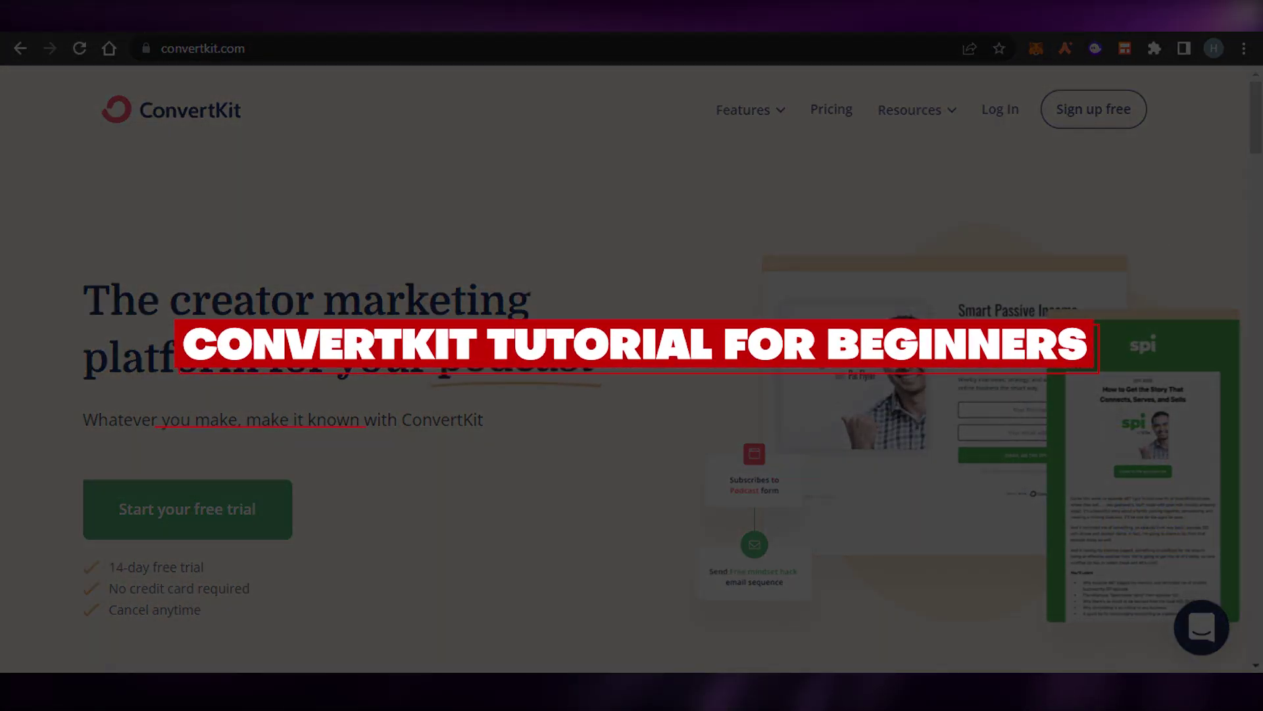
# Fill in the signup form with an email and password, accept the terms, and submit it.
pyautogui.scroll(-20, 631, 368)
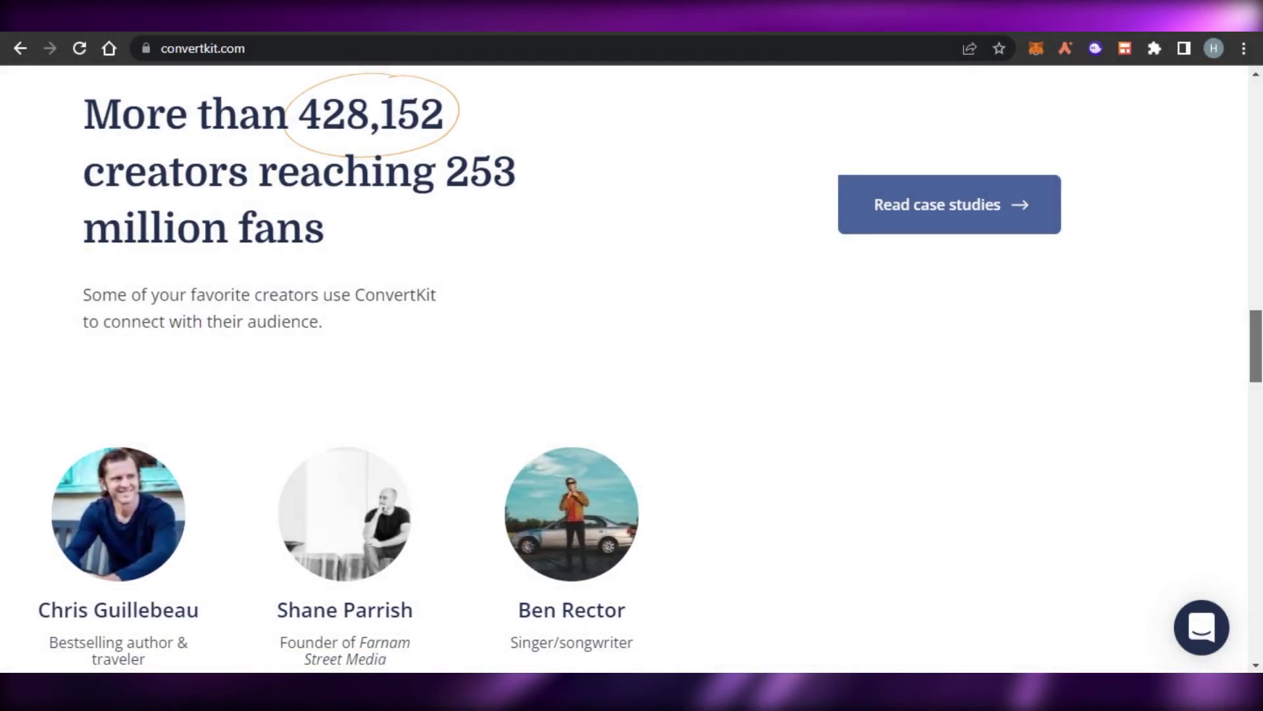
pyautogui.scroll(-8, 631, 368)
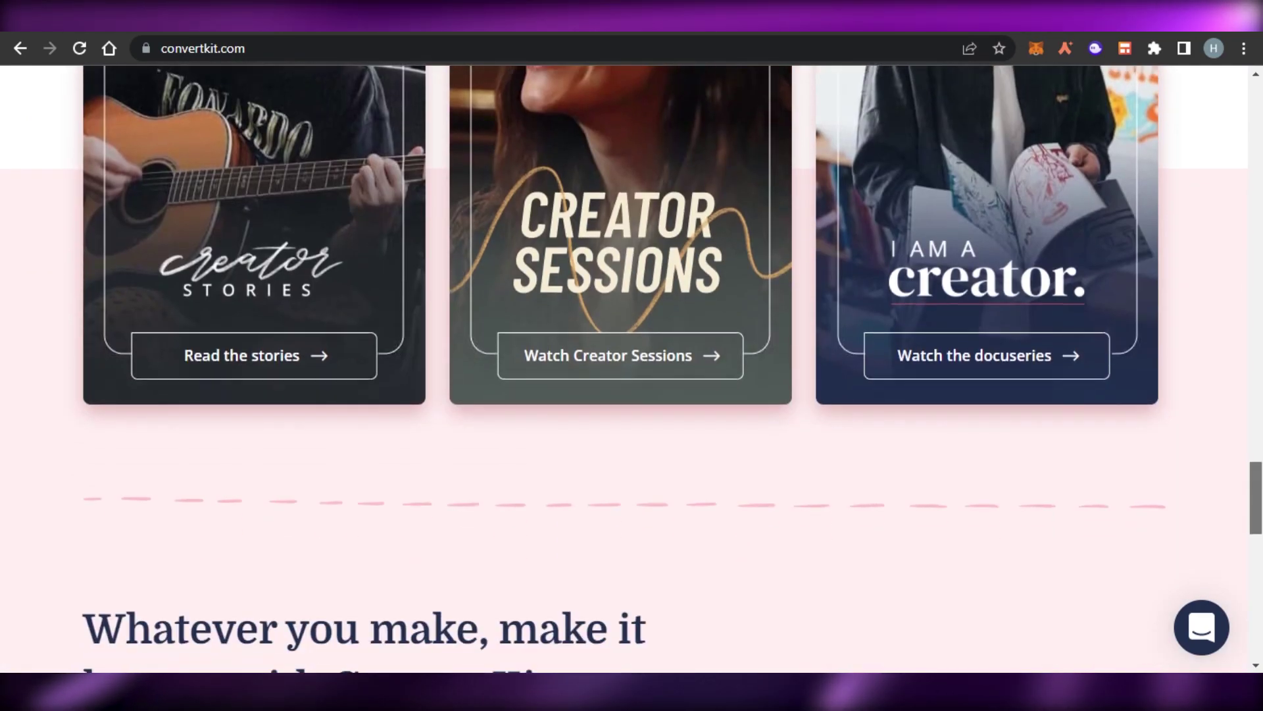
pyautogui.scroll(8, 632, 368)
pyautogui.scroll(20, 632, 369)
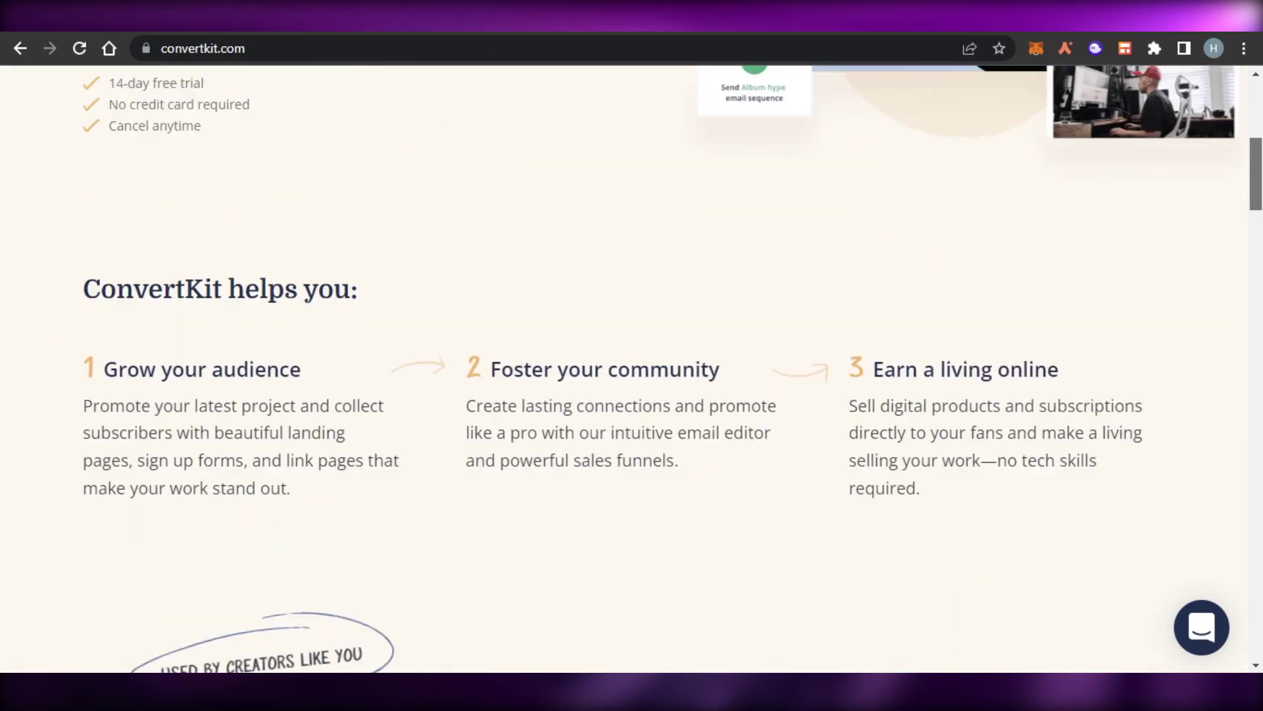
pyautogui.scroll(2, 631, 368)
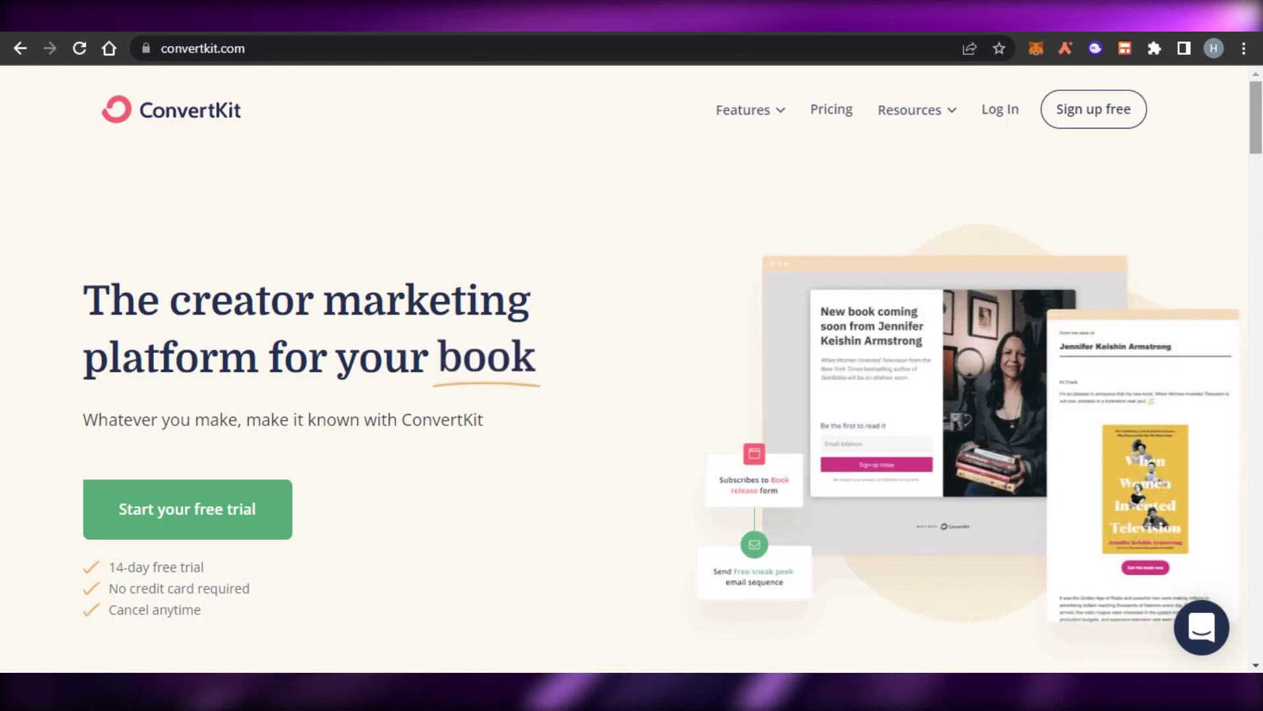
pyautogui.scroll(-20, 632, 368)
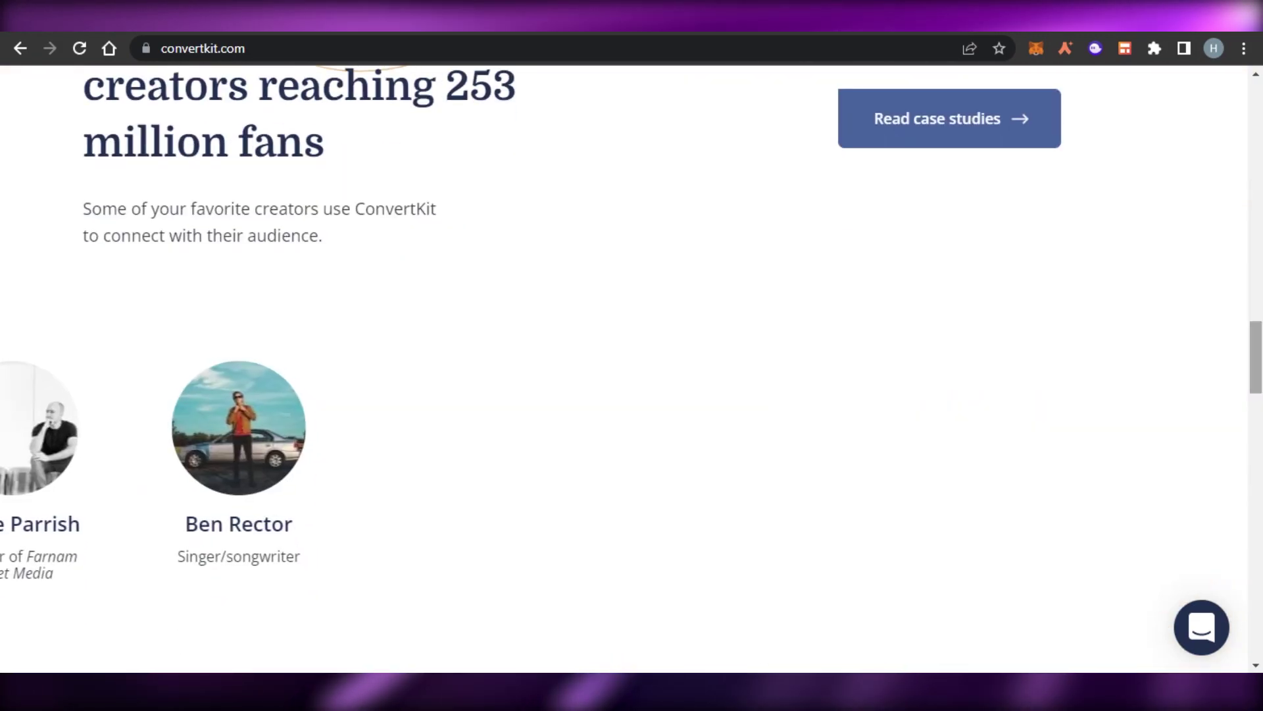
pyautogui.scroll(-20, 632, 369)
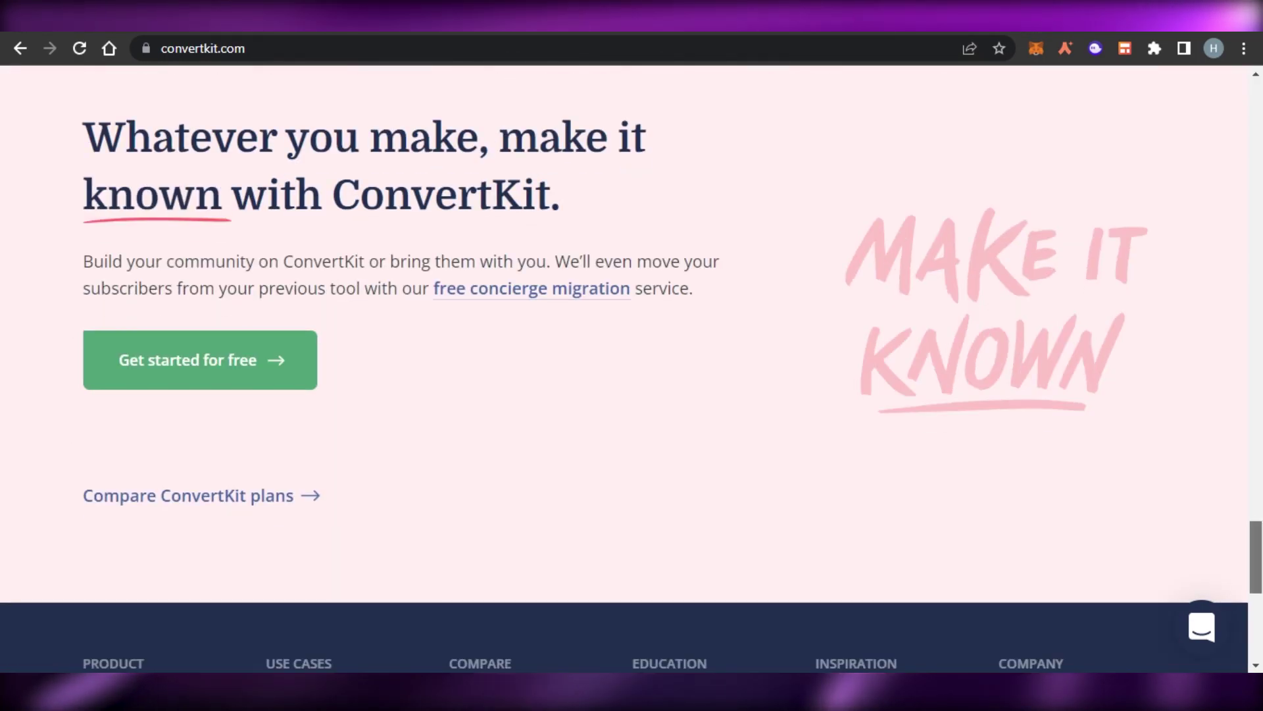
pyautogui.scroll(20, 632, 368)
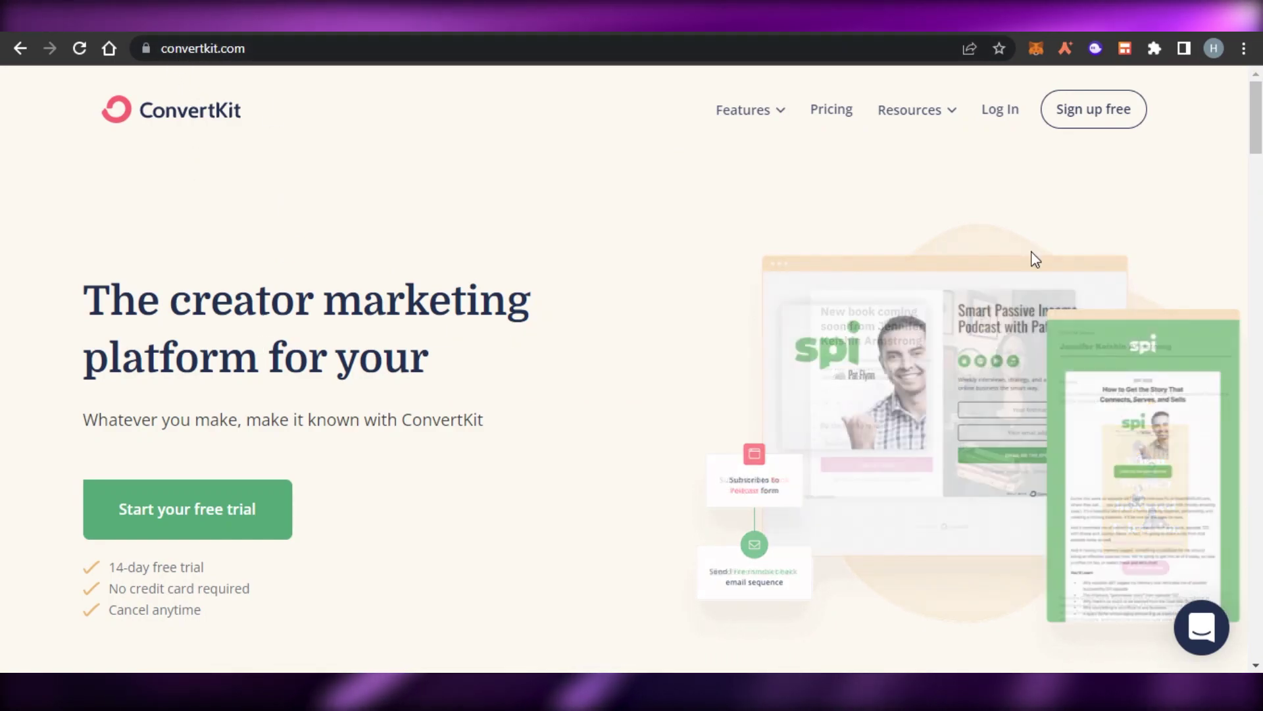
pyautogui.scroll(-8, 1033, 256)
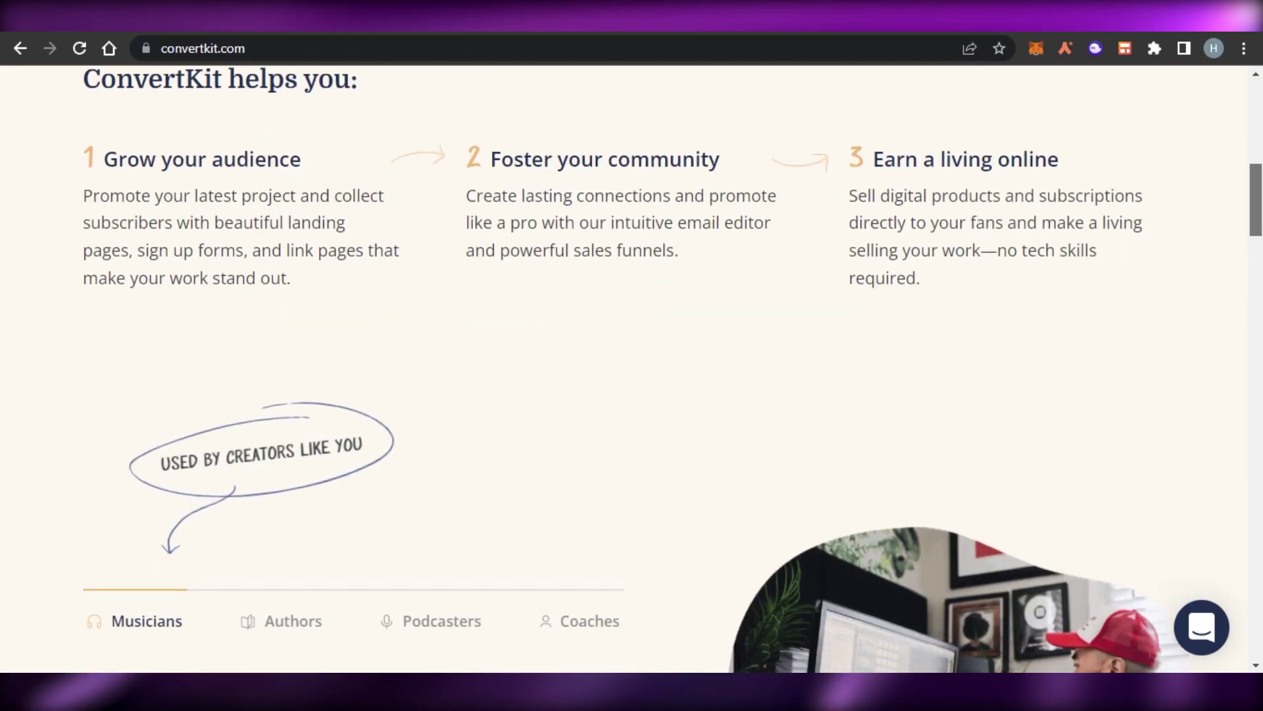
pyautogui.scroll(8, 632, 369)
pyautogui.scroll(-15, 632, 369)
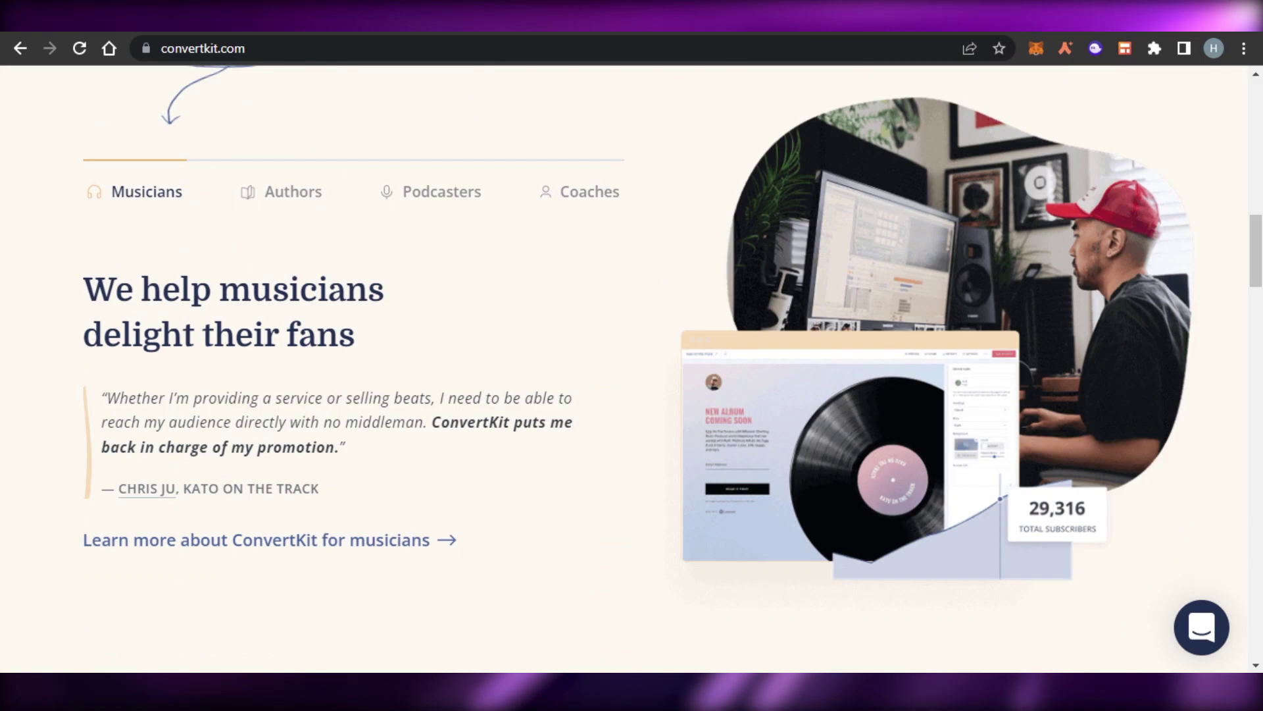
pyautogui.scroll(-20, 631, 368)
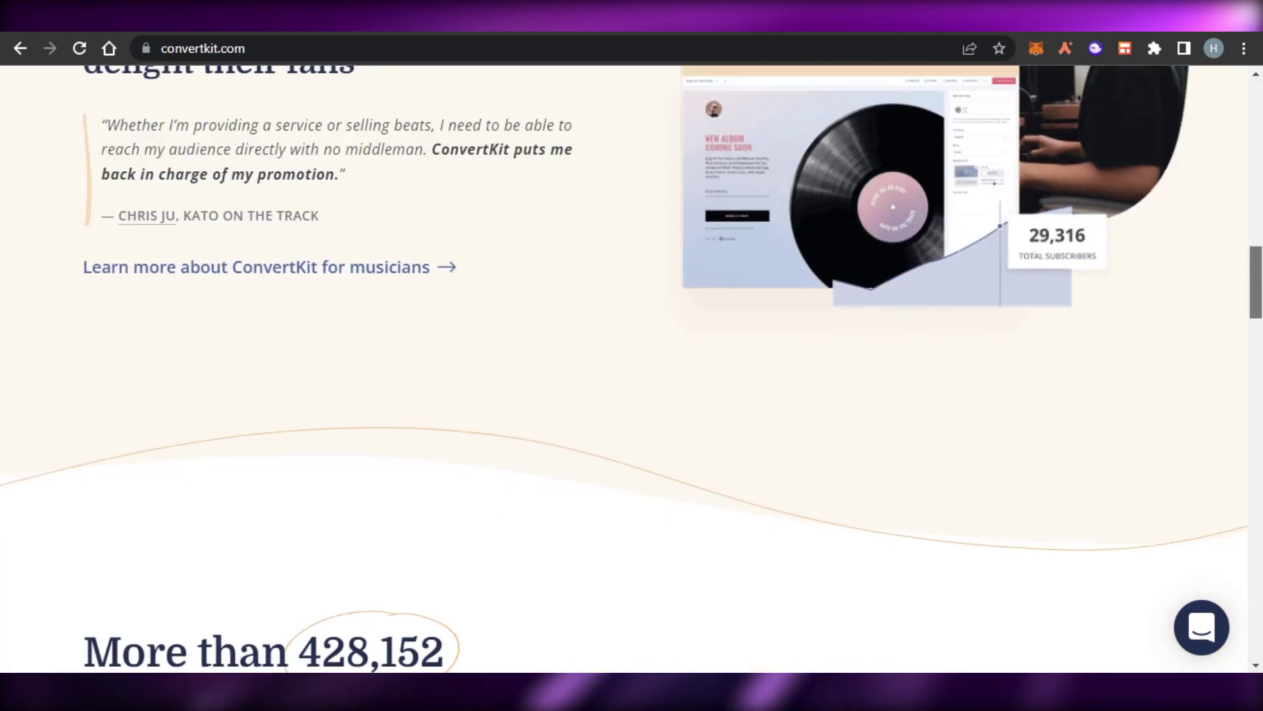
pyautogui.scroll(-20, 631, 369)
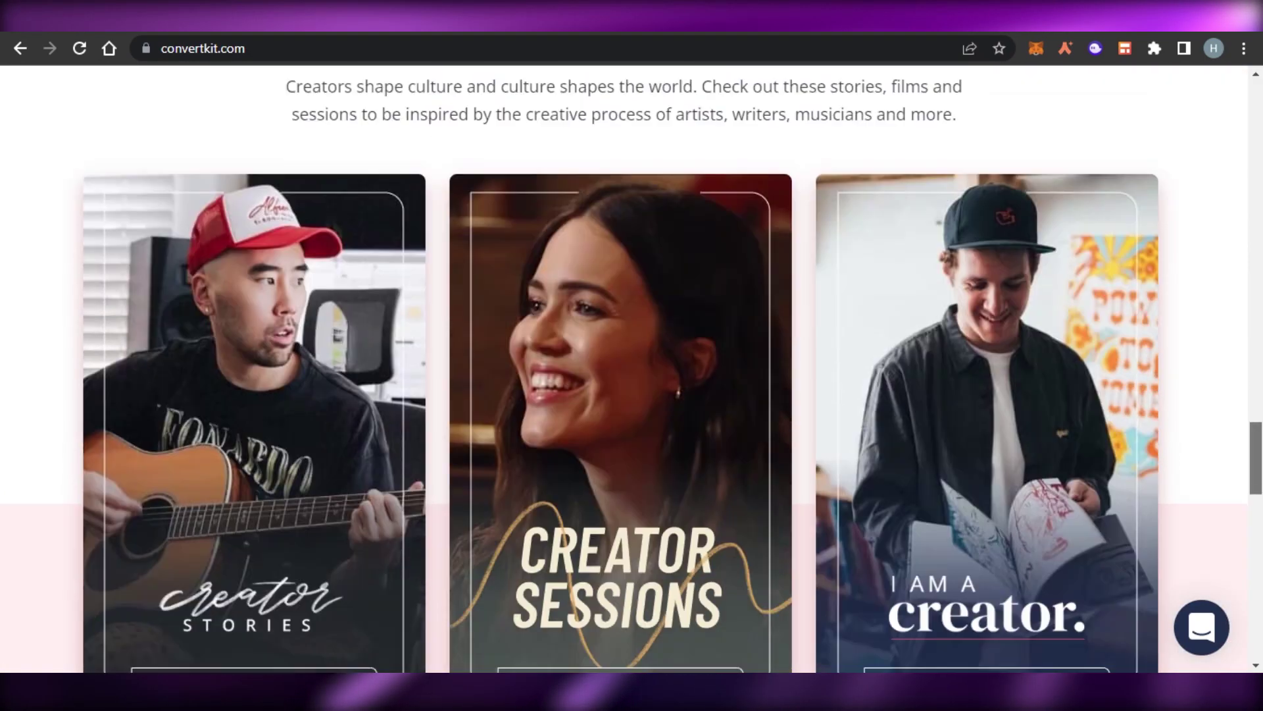
pyautogui.scroll(20, 632, 369)
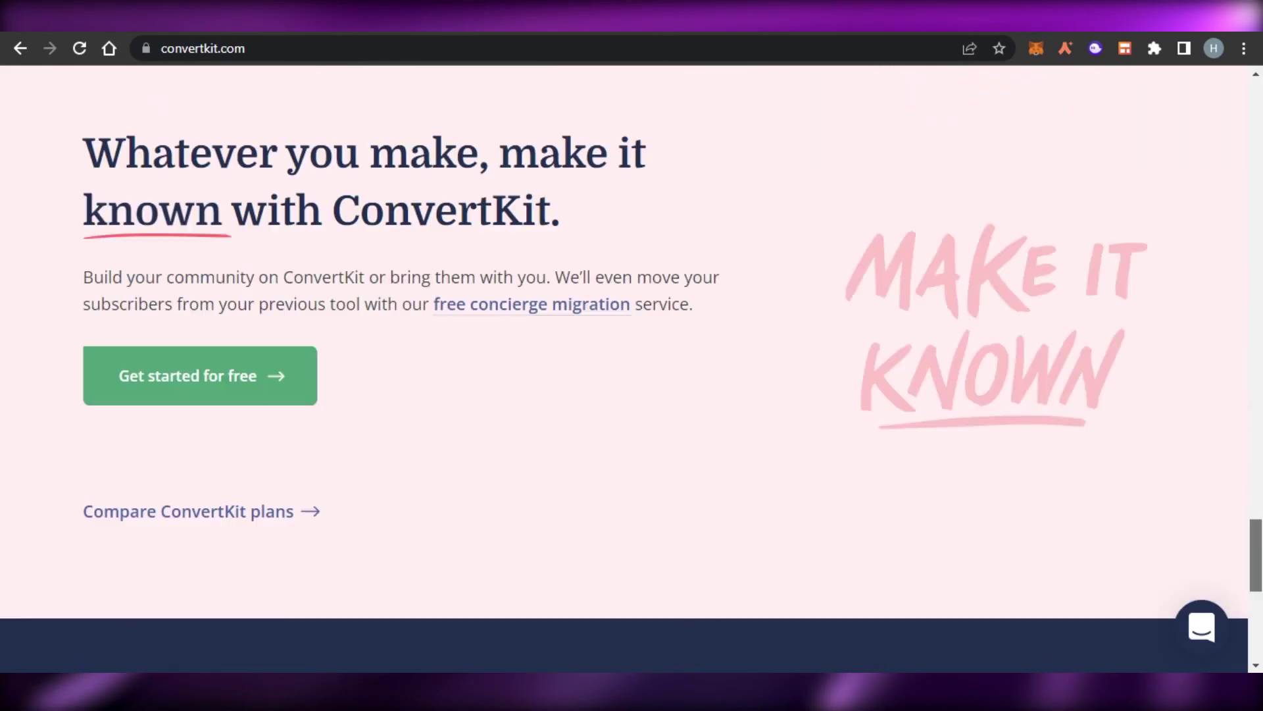
pyautogui.scroll(4, 902, 217)
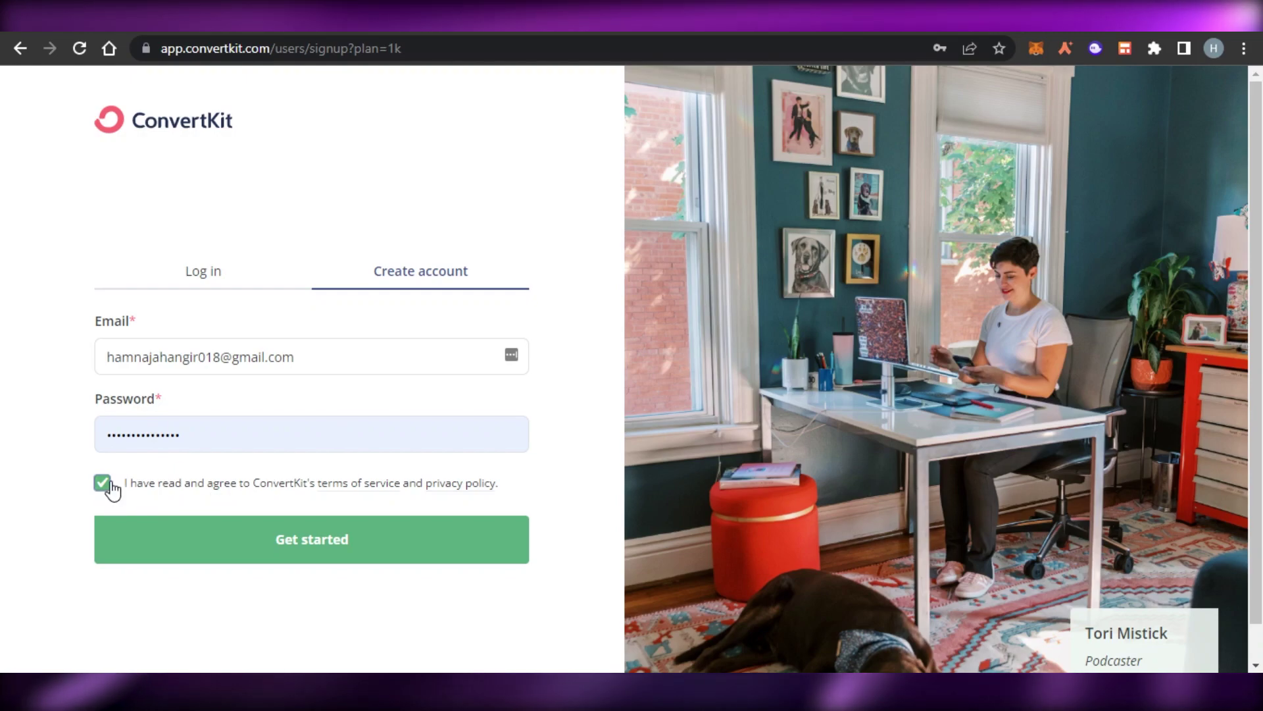
pyautogui.click(347, 538)
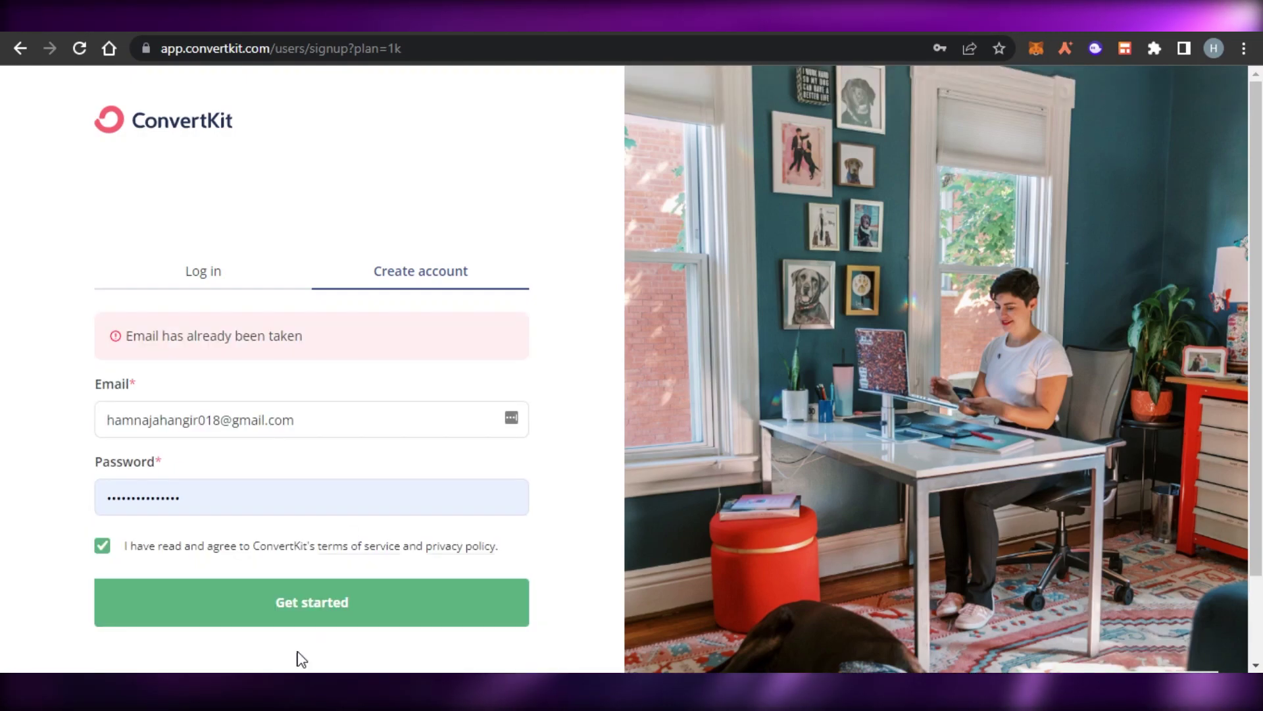
pyautogui.click(283, 621)
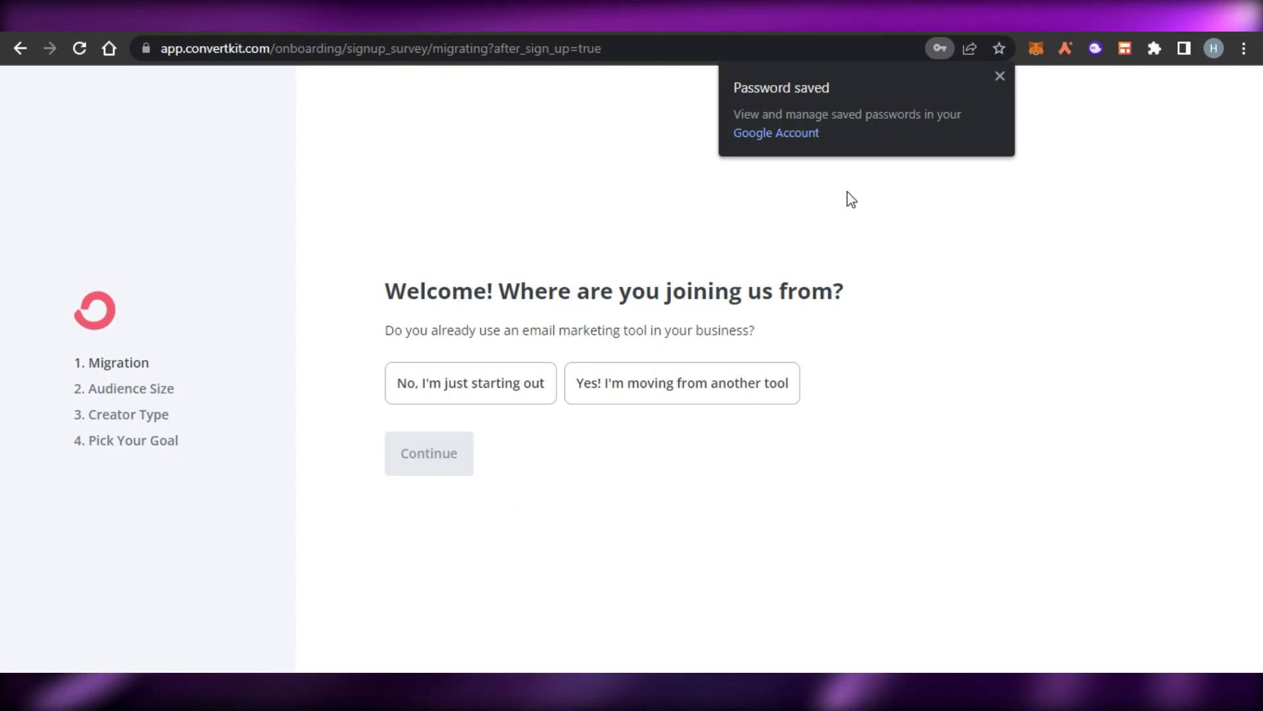
# Answer the survey: just starting out, 1 to 1,000 followers, Journalist creator type, and Send emails.
pyautogui.click(1000, 76)
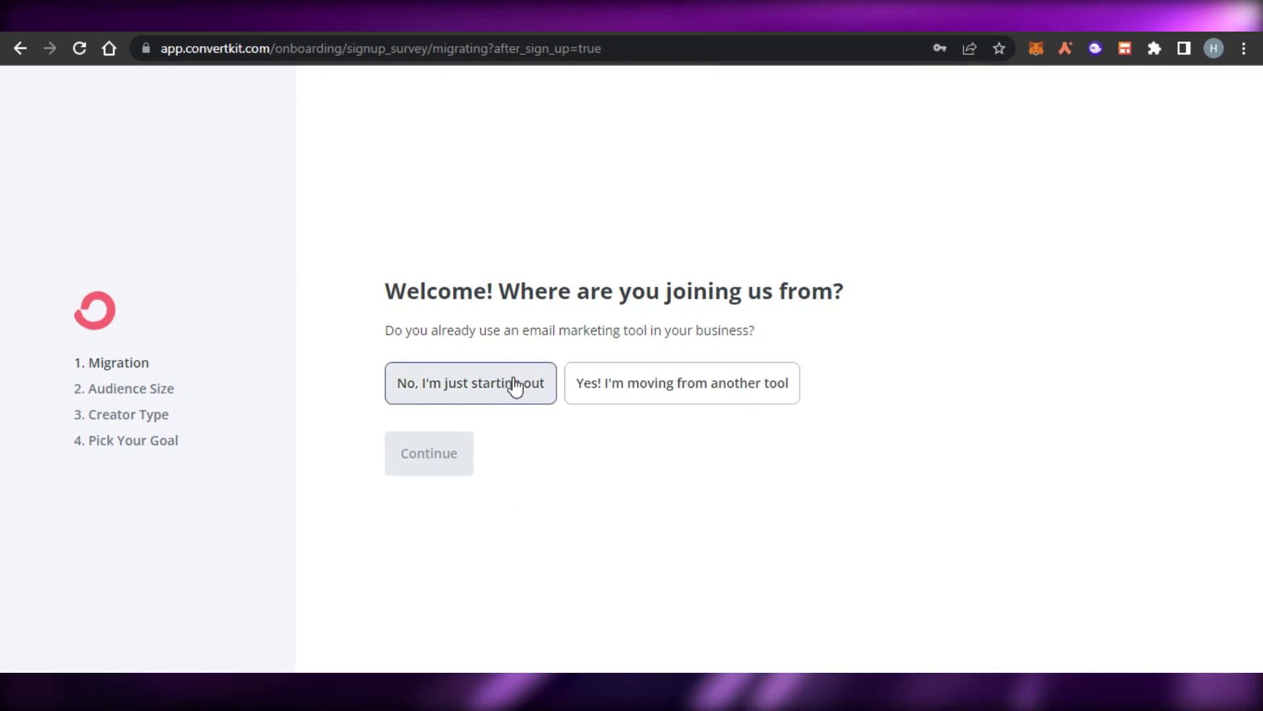
pyautogui.click(444, 466)
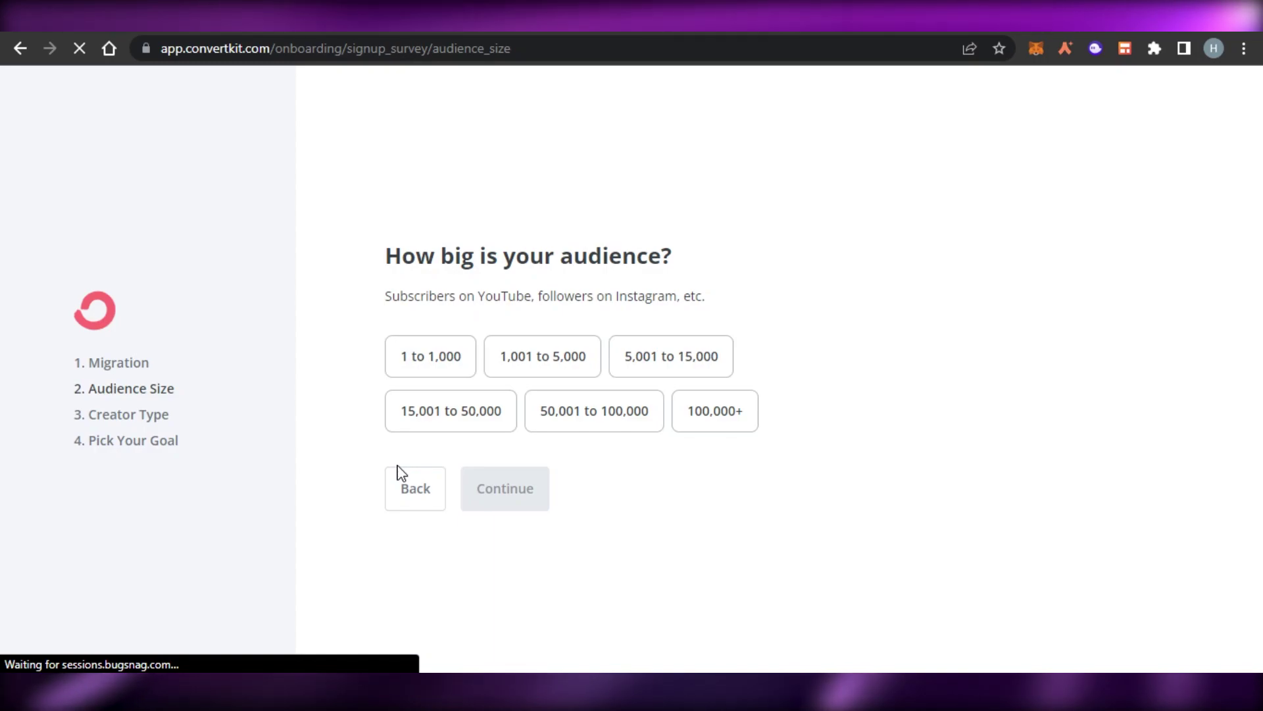
pyautogui.click(421, 358)
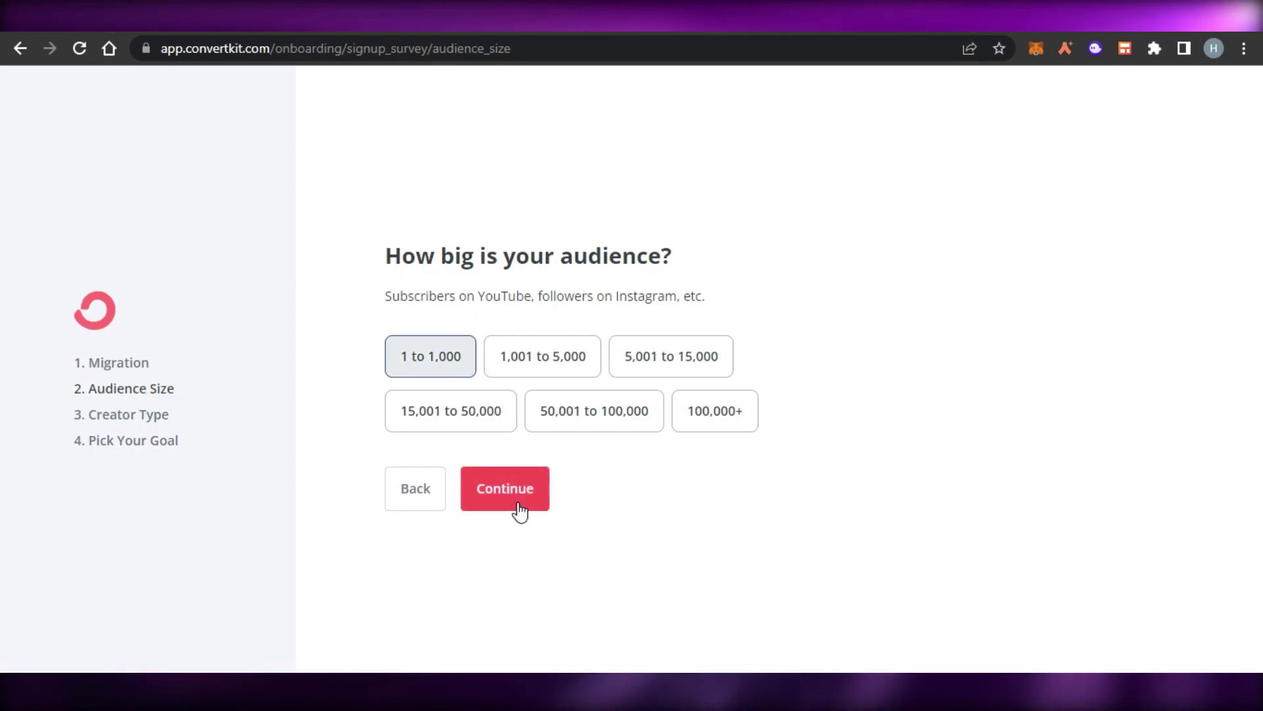
pyautogui.click(519, 506)
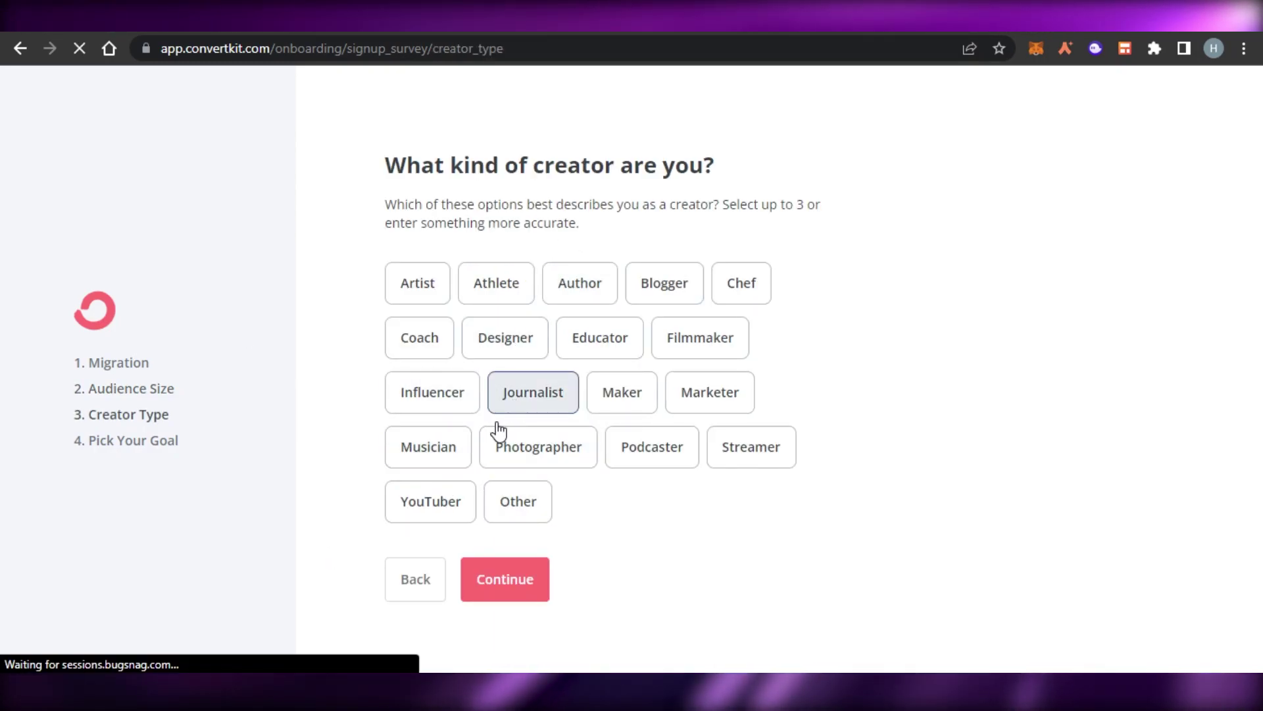
pyautogui.click(527, 596)
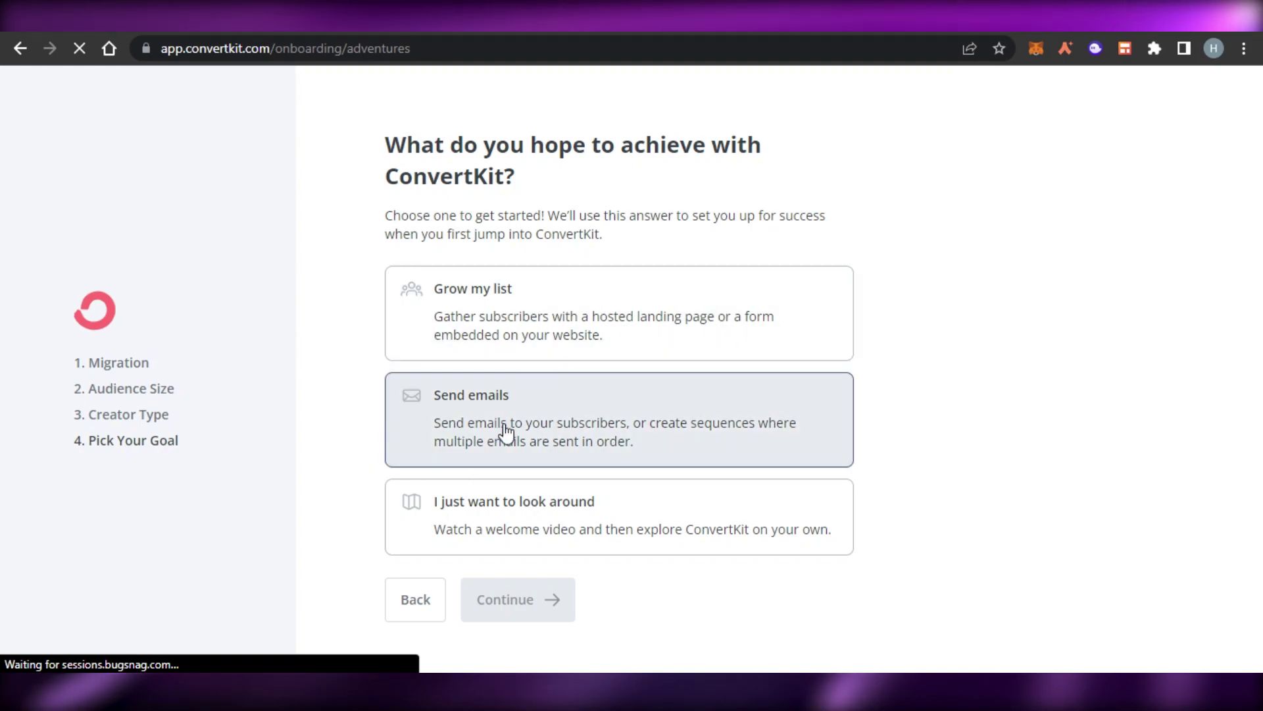
pyautogui.click(475, 379)
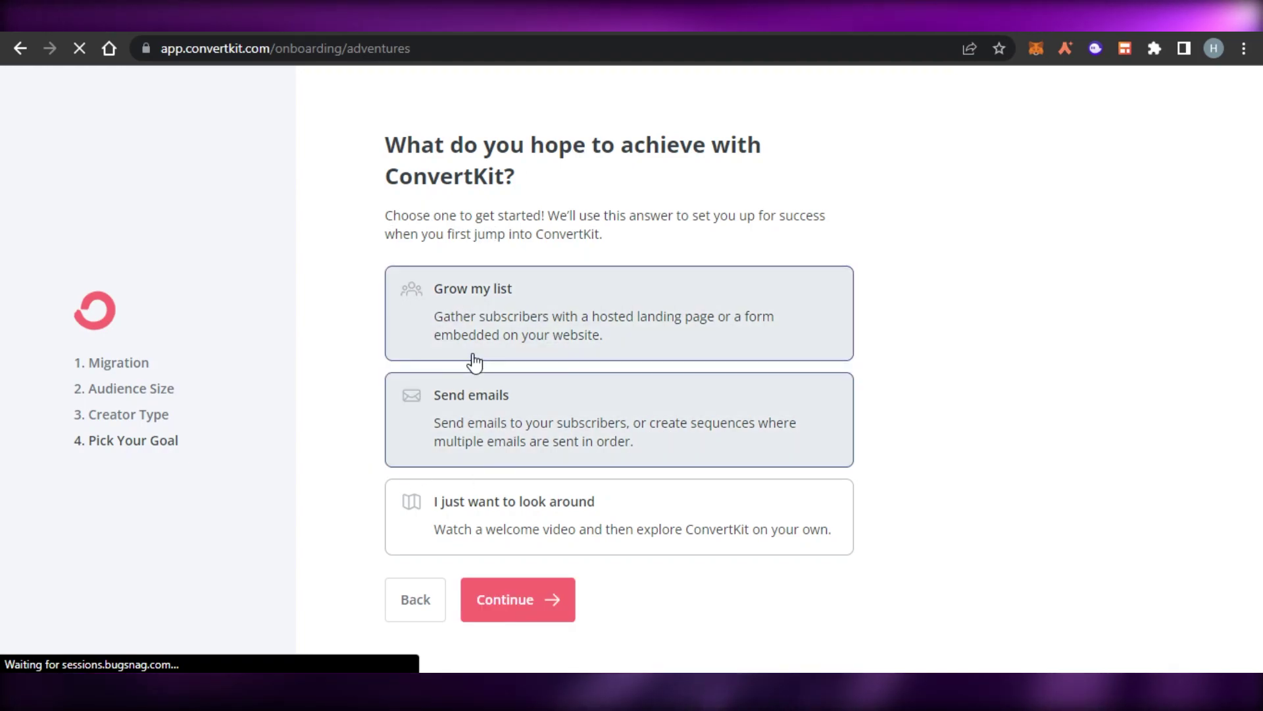
pyautogui.click(539, 601)
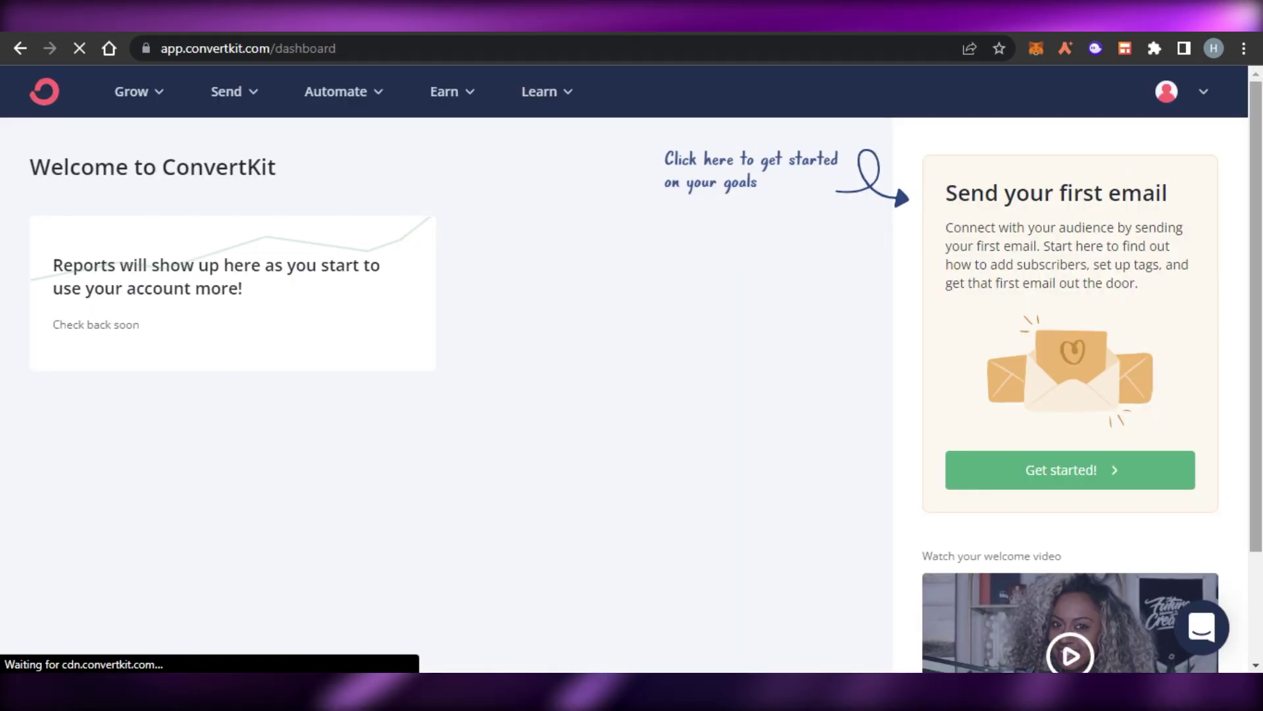
pyautogui.scroll(-2, 1156, 176)
pyautogui.scroll(2, 894, 180)
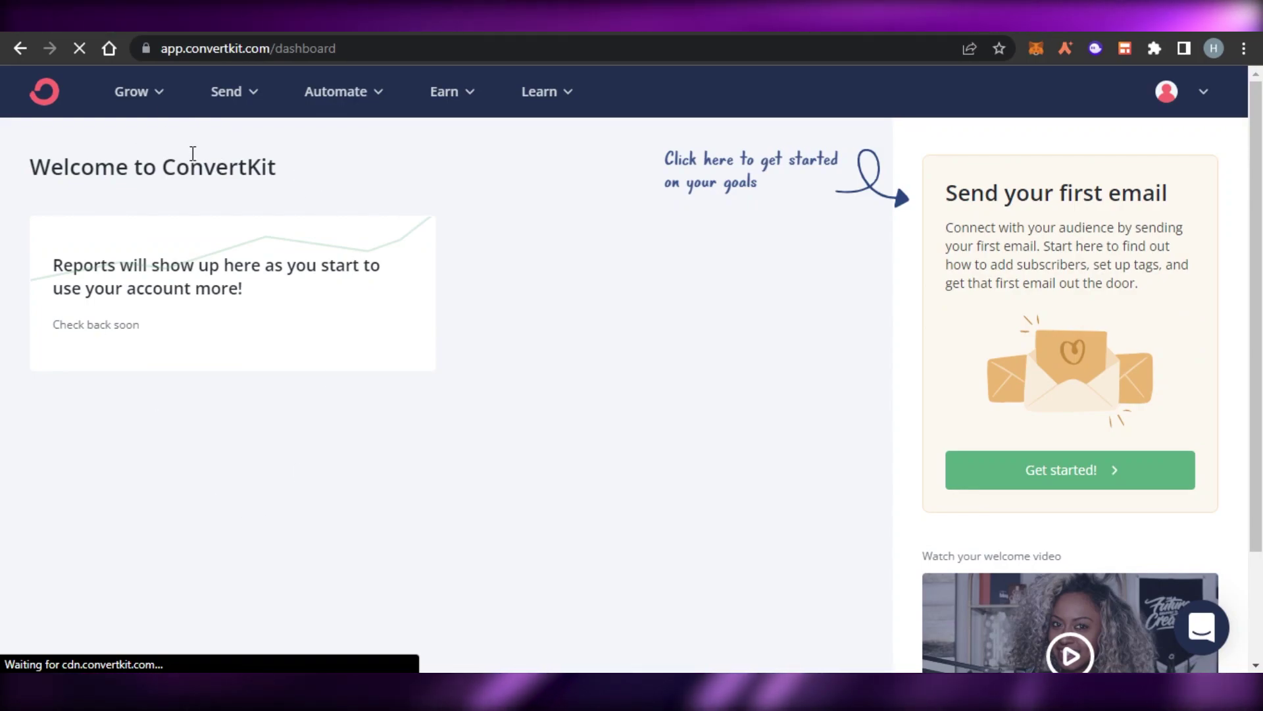
pyautogui.click(157, 93)
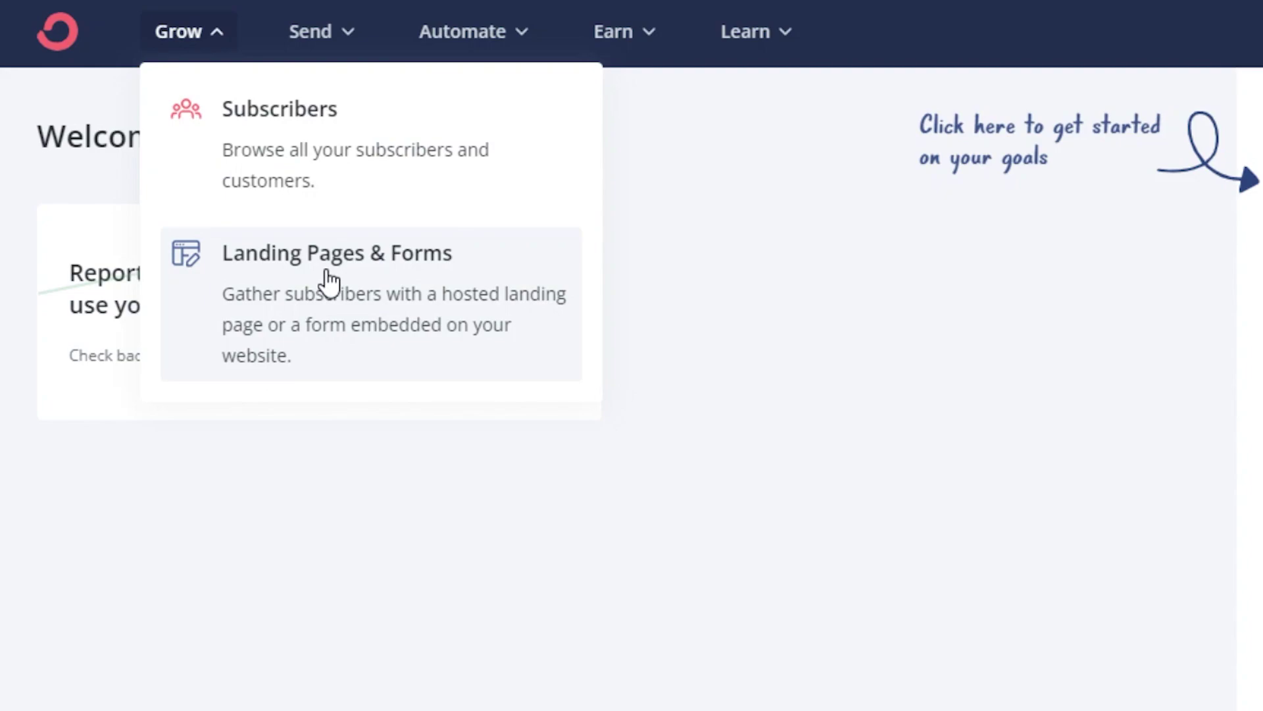
pyautogui.click(337, 39)
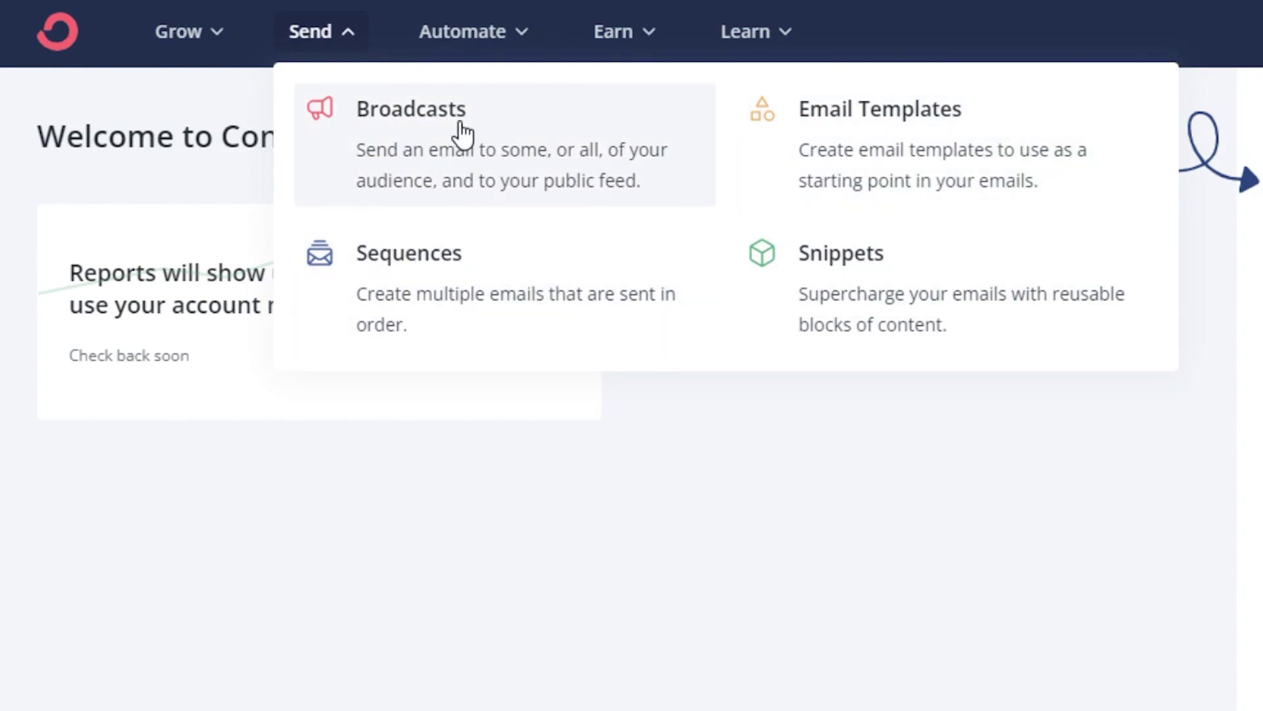
pyautogui.click(480, 34)
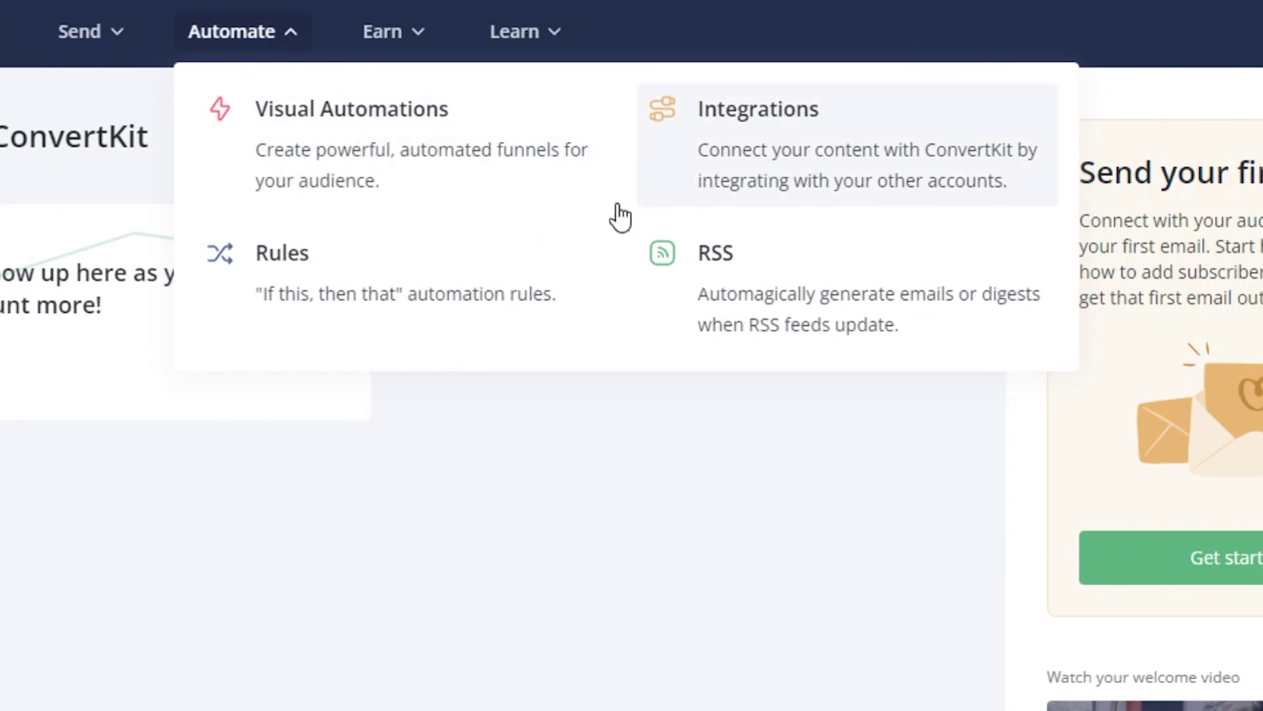
pyautogui.click(395, 38)
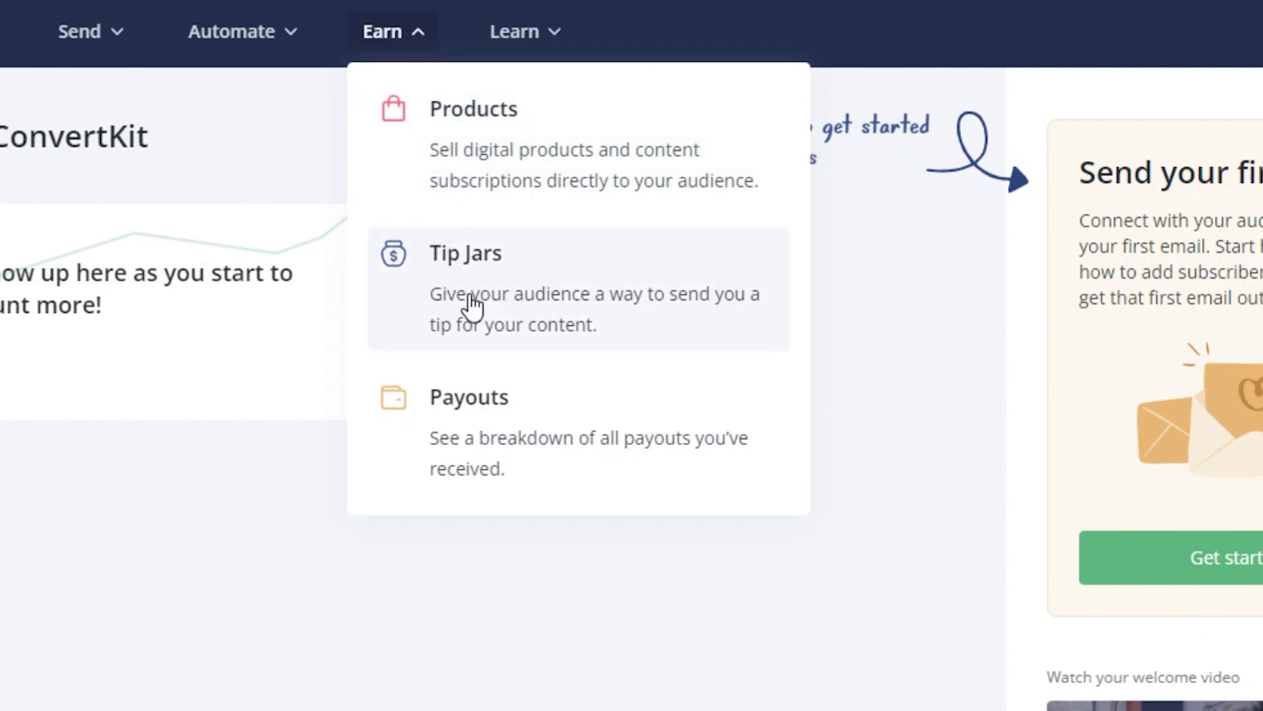
pyautogui.click(536, 38)
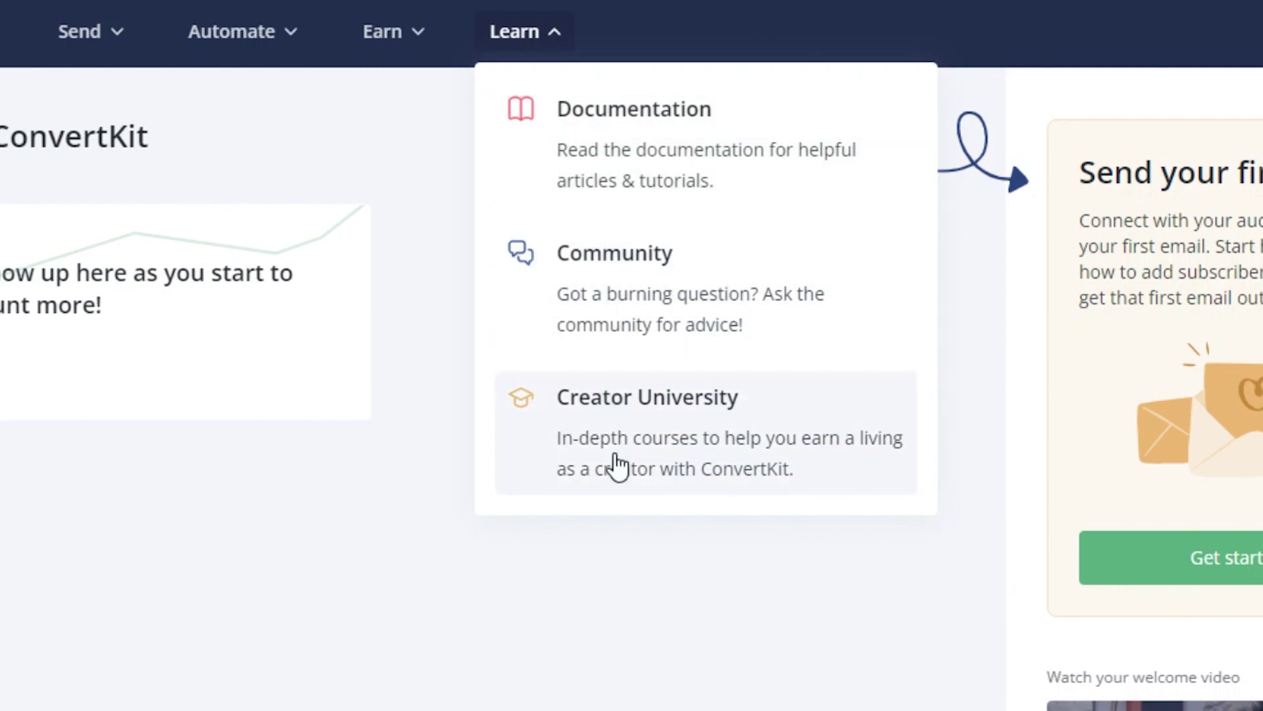
pyautogui.click(360, 607)
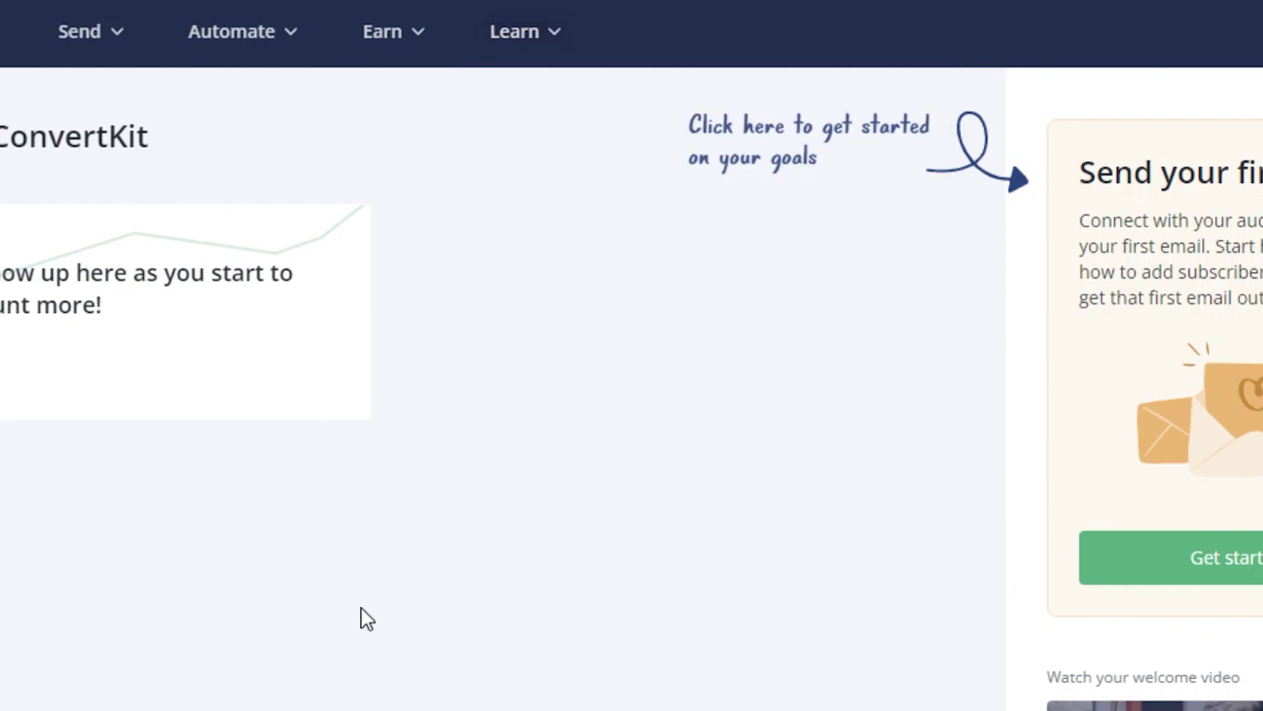
pyautogui.click(34, 45)
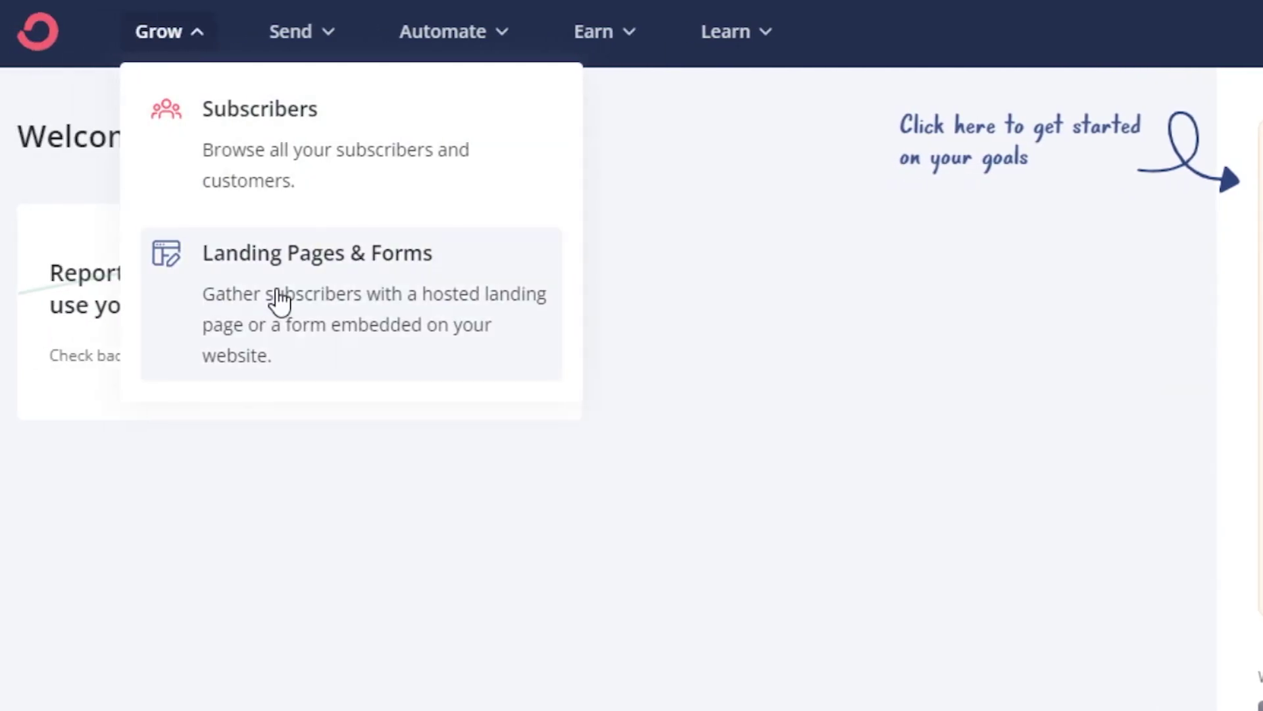
# Go to Landing Pages & Forms and choose to create a Landing Page.
pyautogui.click(276, 300)
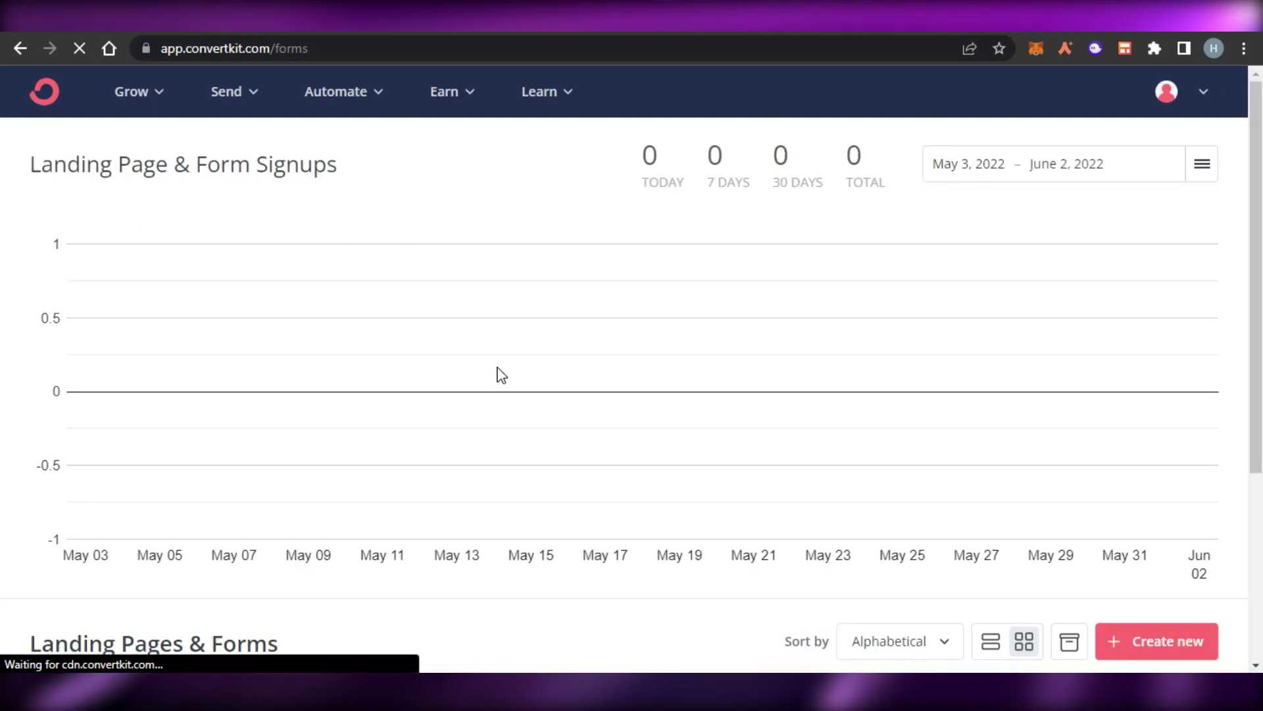
pyautogui.scroll(-5, 950, 318)
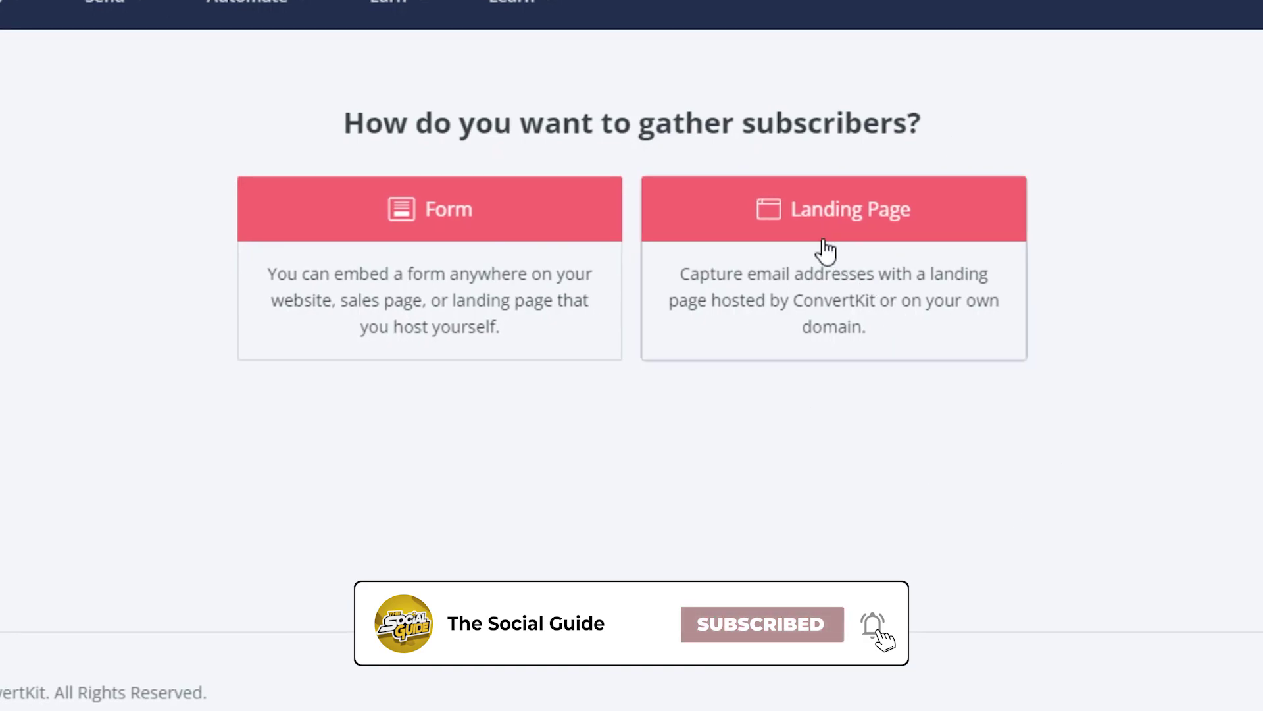
pyautogui.click(827, 249)
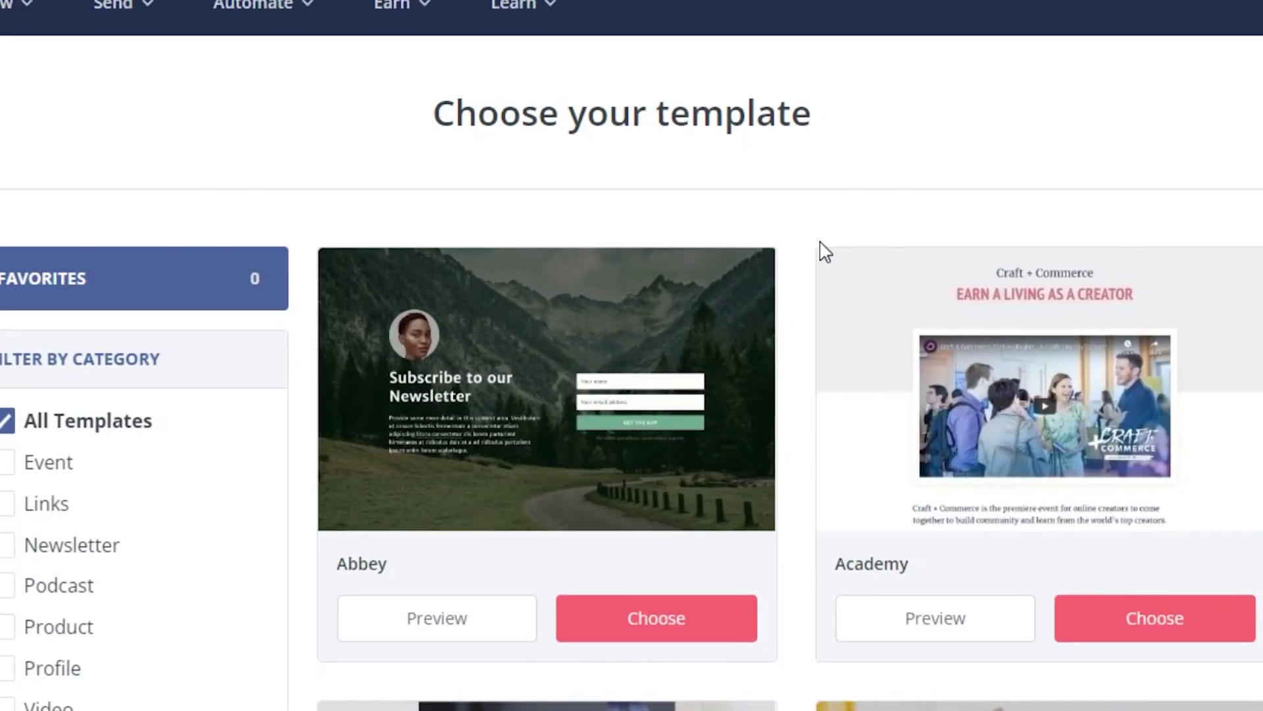
# Browse down the landing page template gallery to the Abbey template.
pyautogui.scroll(-10, 1236, 237)
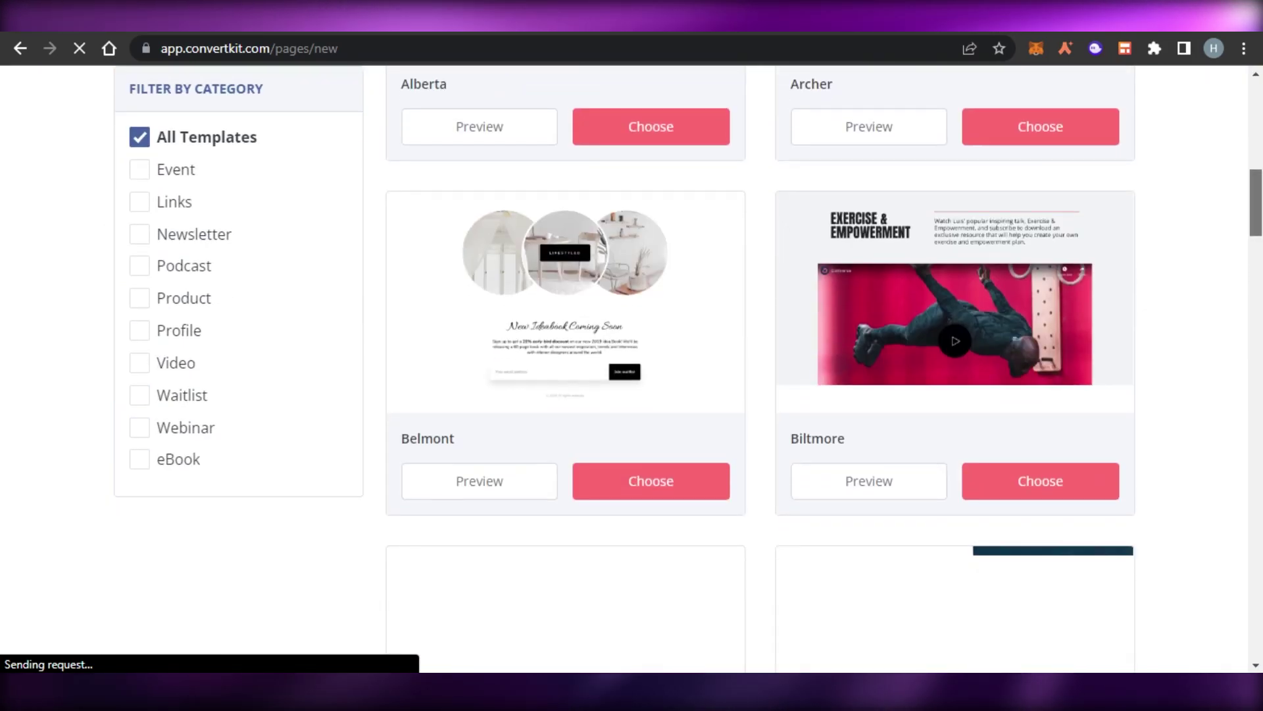
pyautogui.scroll(-15, 760, 368)
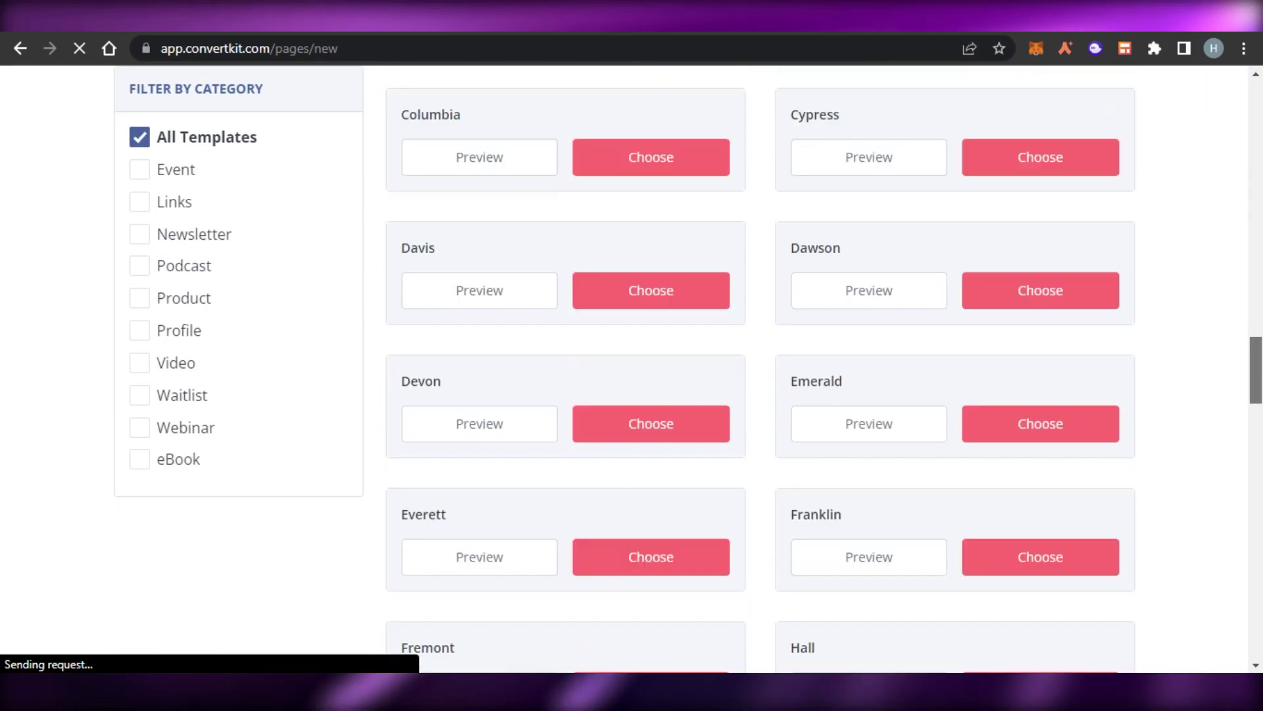
pyautogui.scroll(-8, 760, 368)
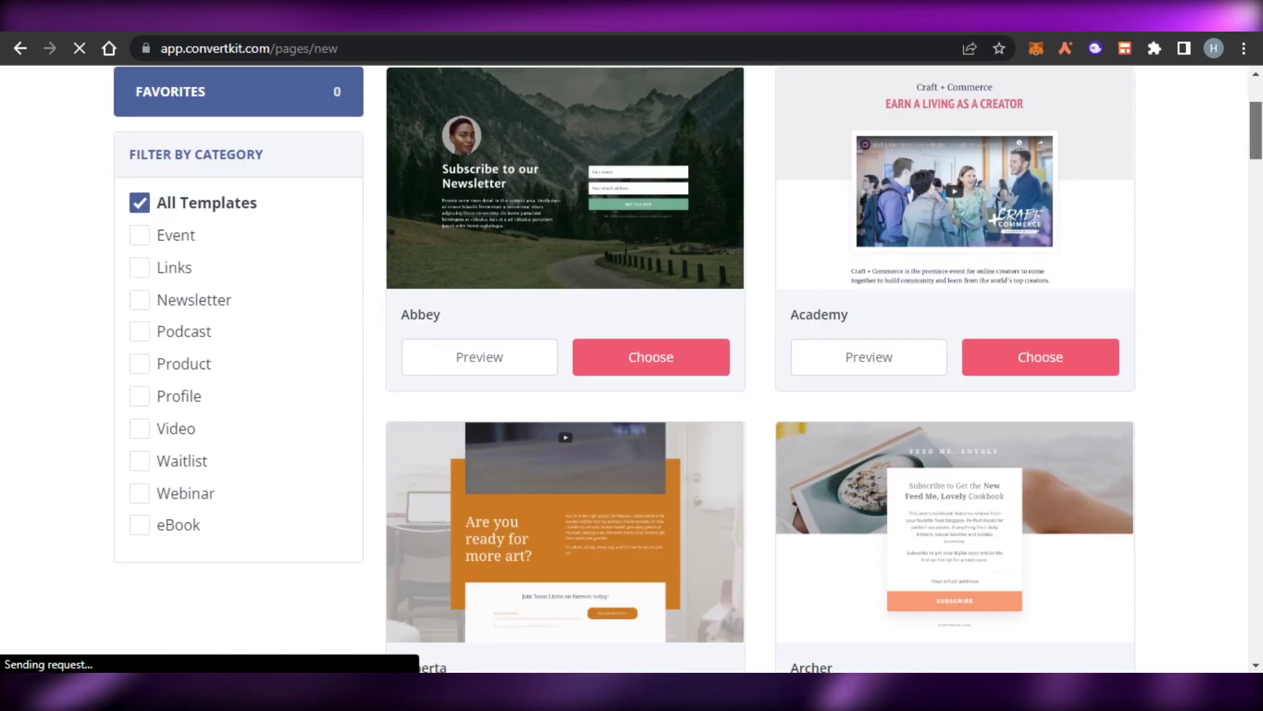
pyautogui.scroll(-7, 760, 369)
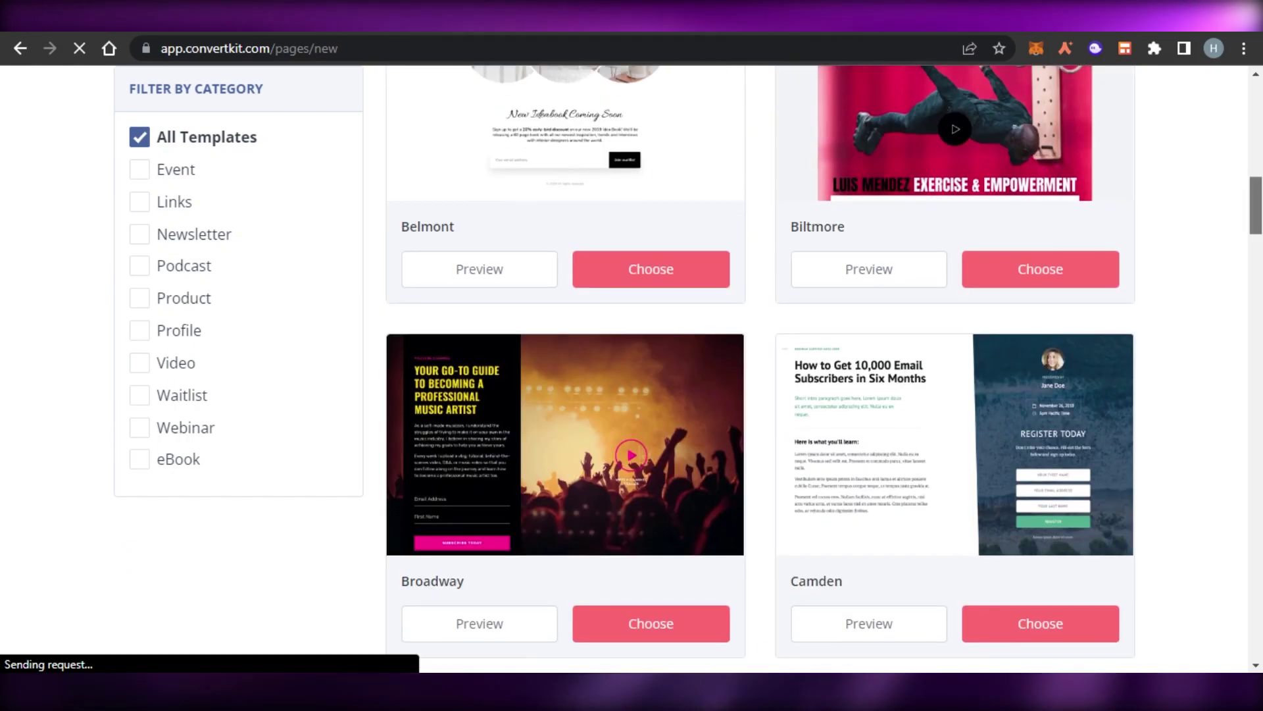
pyautogui.scroll(-6, 760, 368)
pyautogui.scroll(-10, 760, 368)
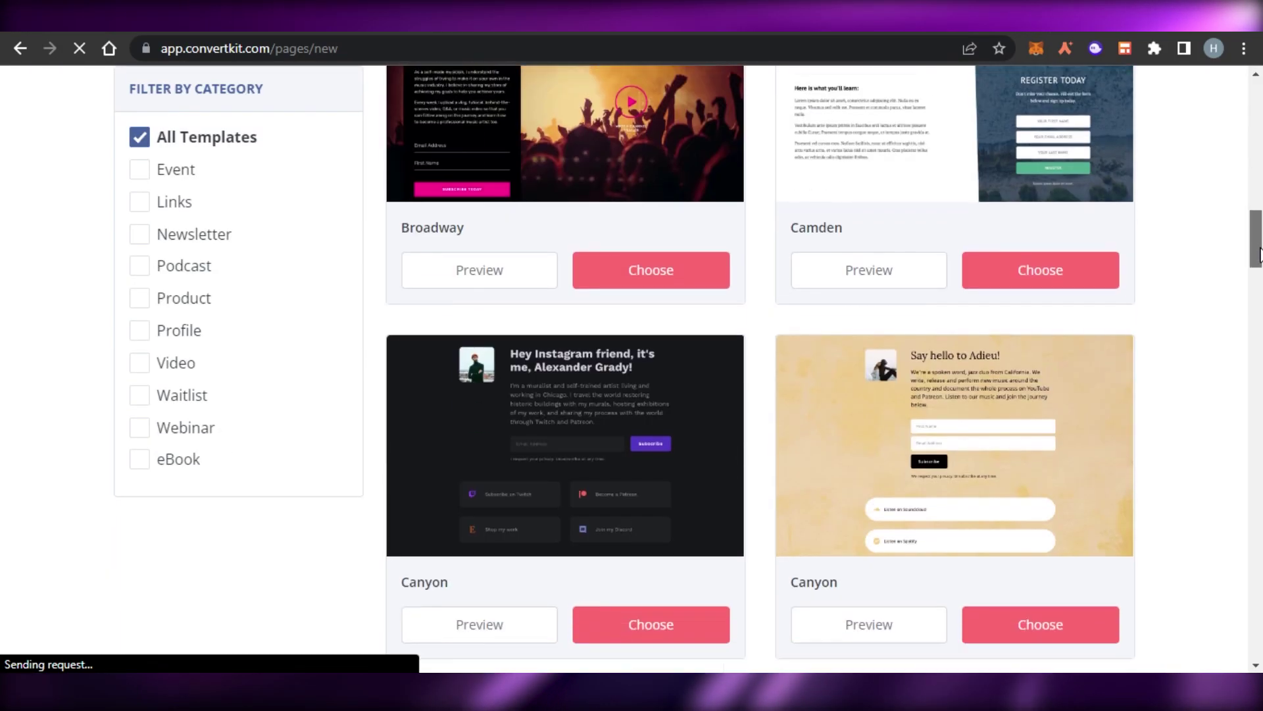
pyautogui.scroll(-9, 760, 369)
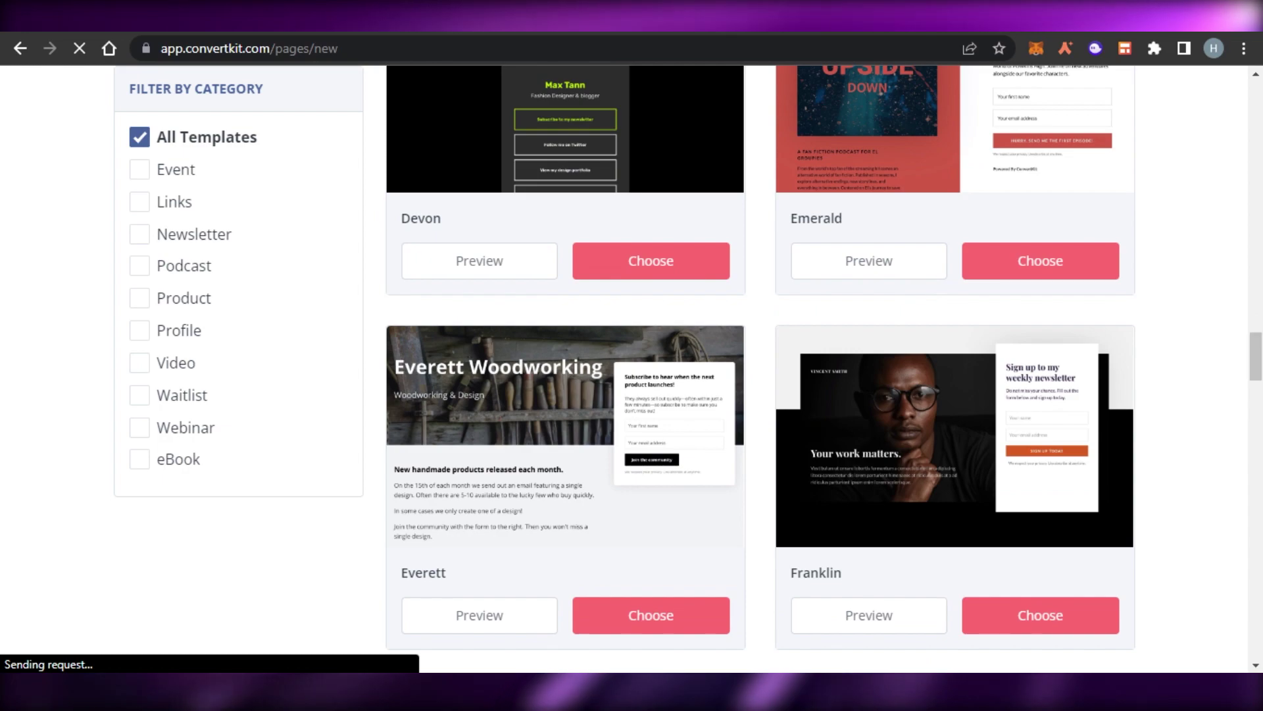
pyautogui.scroll(-8, 760, 368)
pyautogui.moveTo(1260, 394); pyautogui.dragTo(1257, 197)
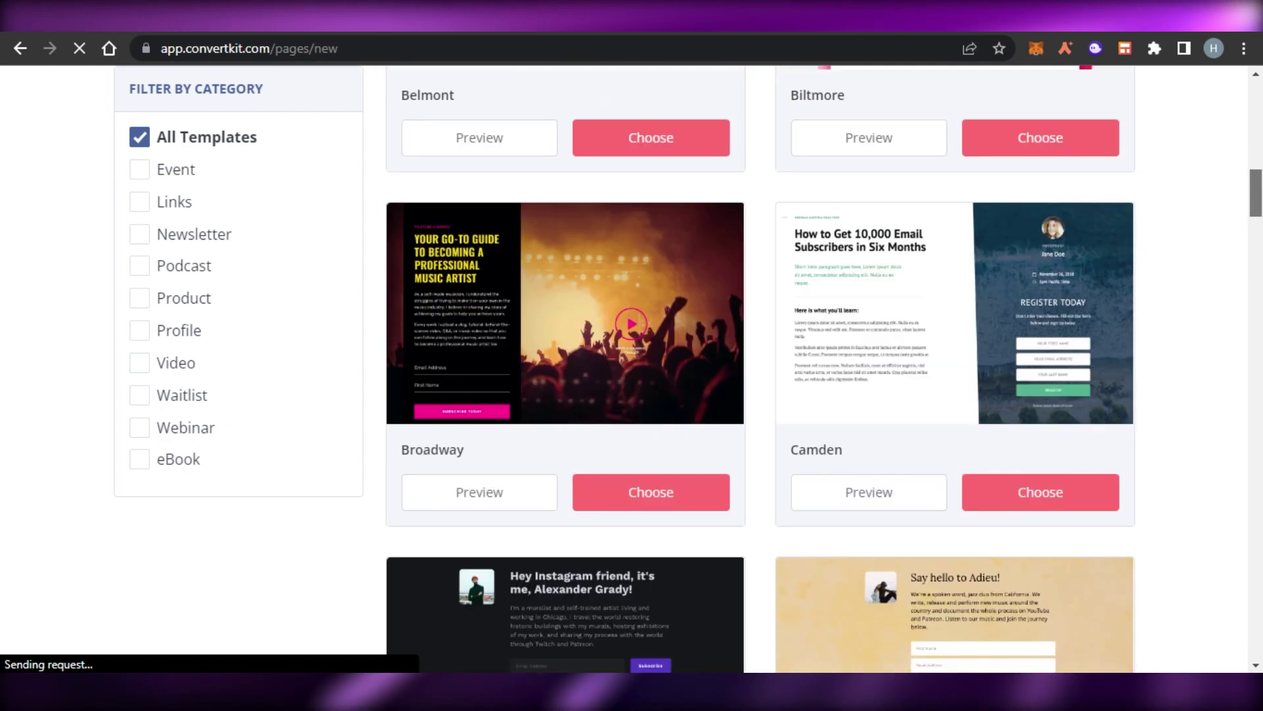
pyautogui.moveTo(612, 232)
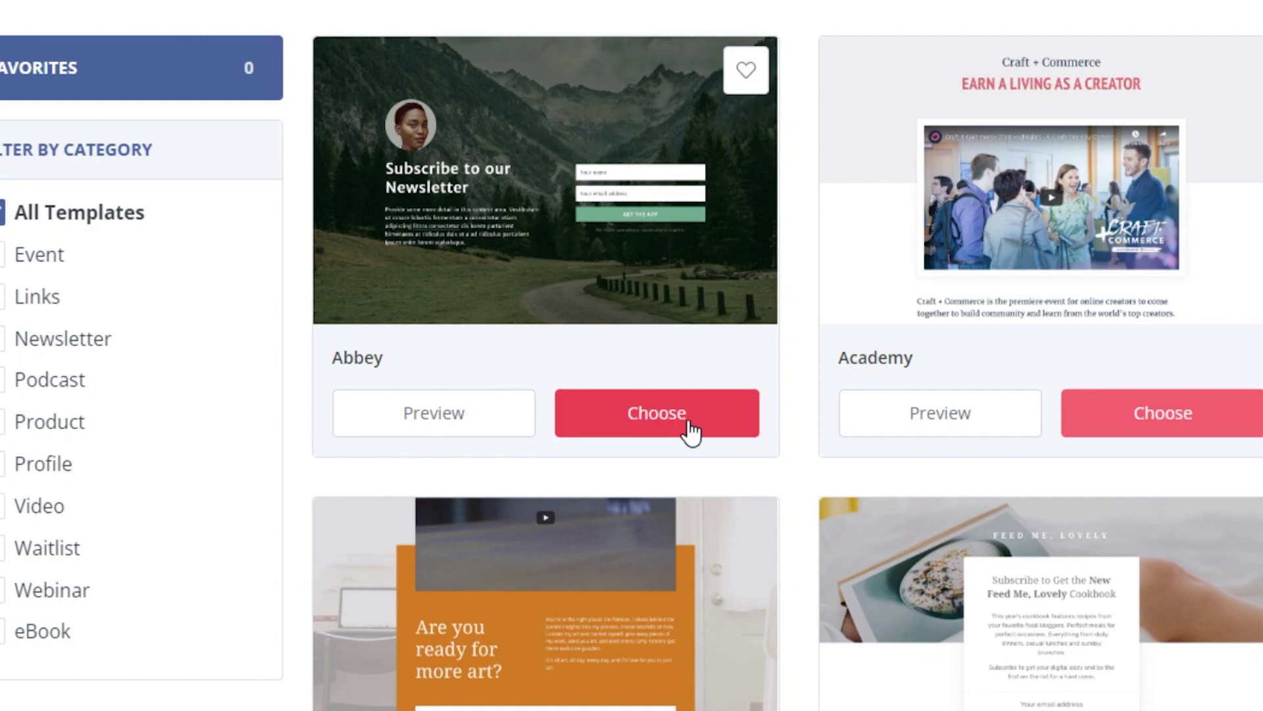
# Create the landing page from the Abbey template.
pyautogui.click(691, 430)
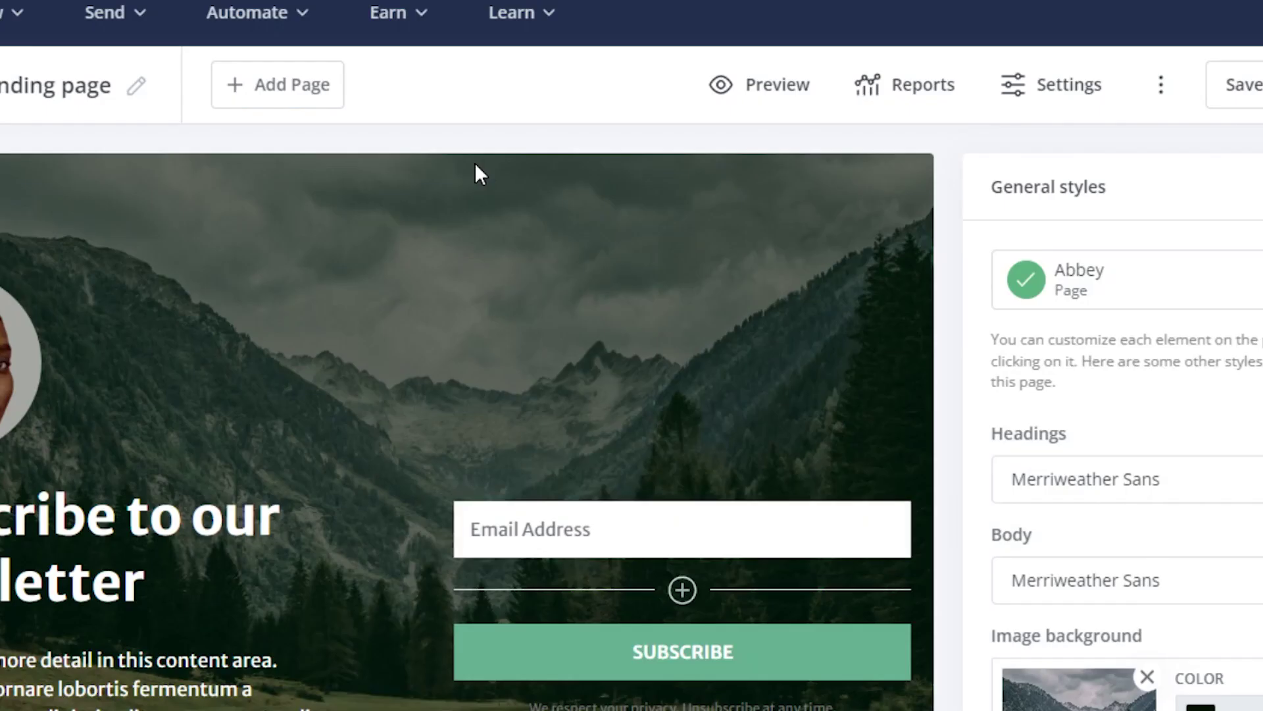
pyautogui.scroll(-4, 632, 395)
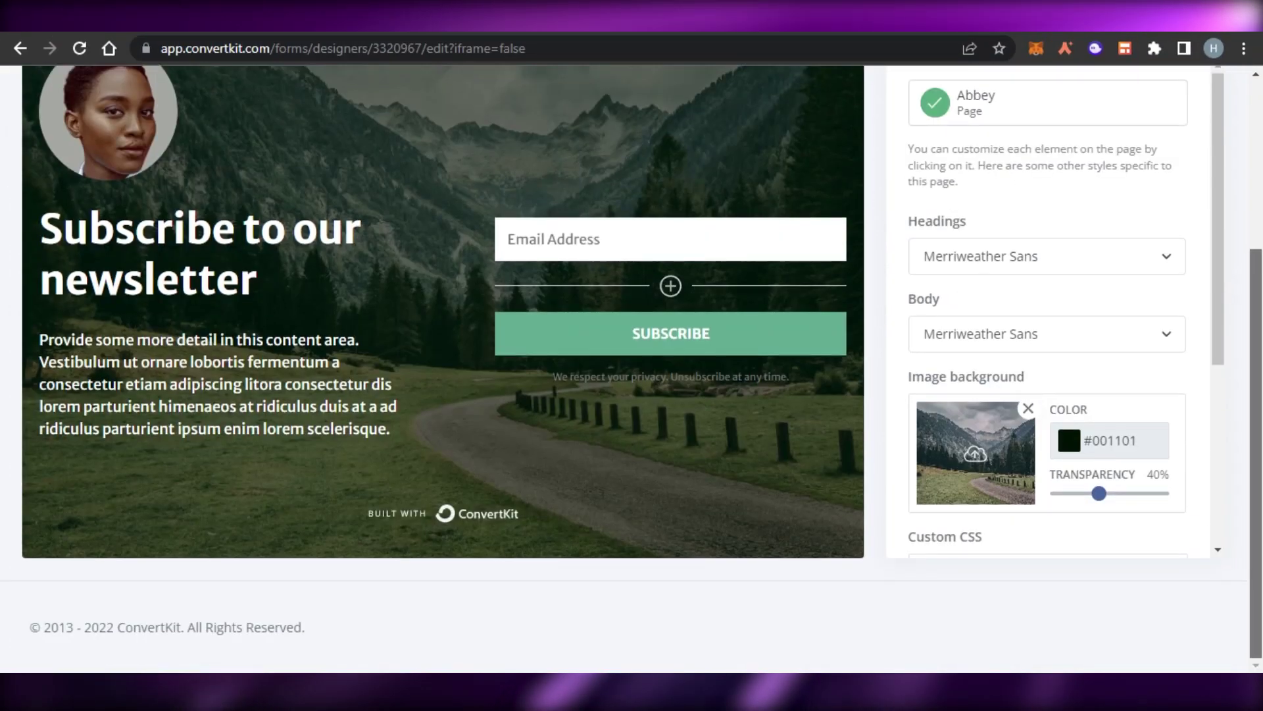
pyautogui.scroll(3, 632, 395)
pyautogui.scroll(1, 1027, 183)
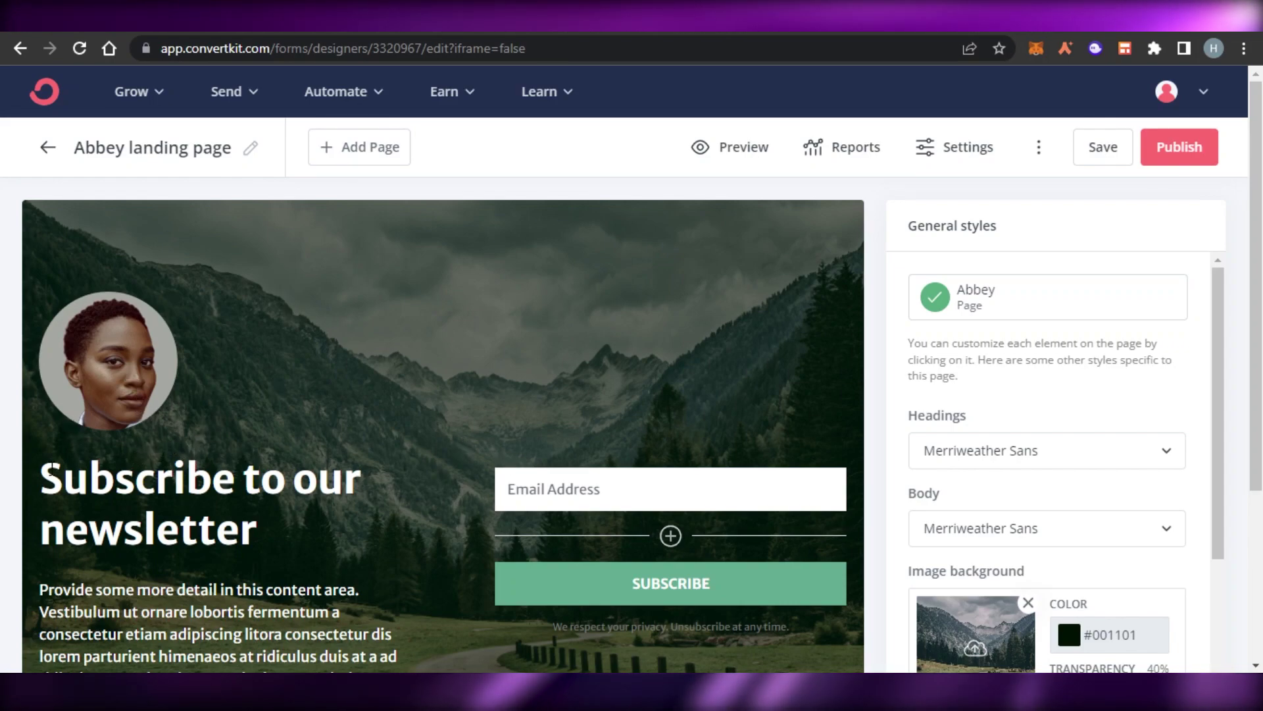
# Select the 'Subscribe to our newsletter' heading and the profile photo, then save the page.
pyautogui.moveTo(50, 469); pyautogui.dragTo(437, 460)
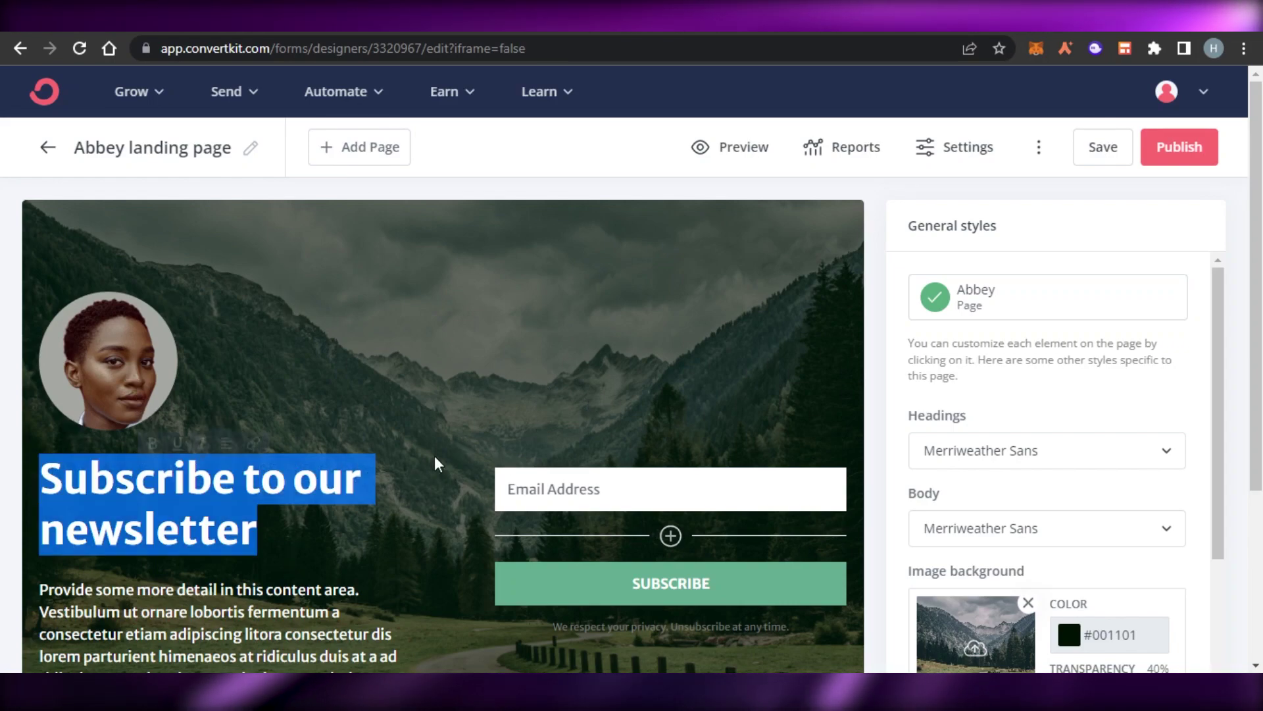
pyautogui.click(645, 402)
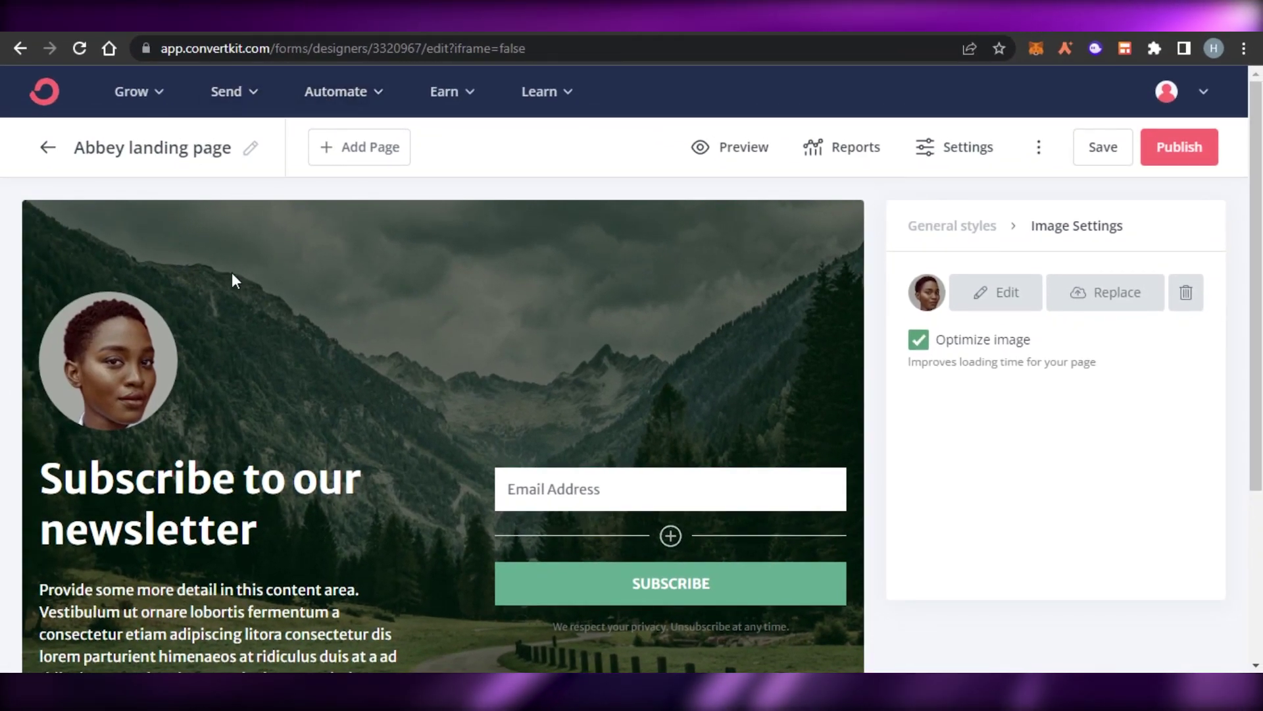
pyautogui.click(1119, 147)
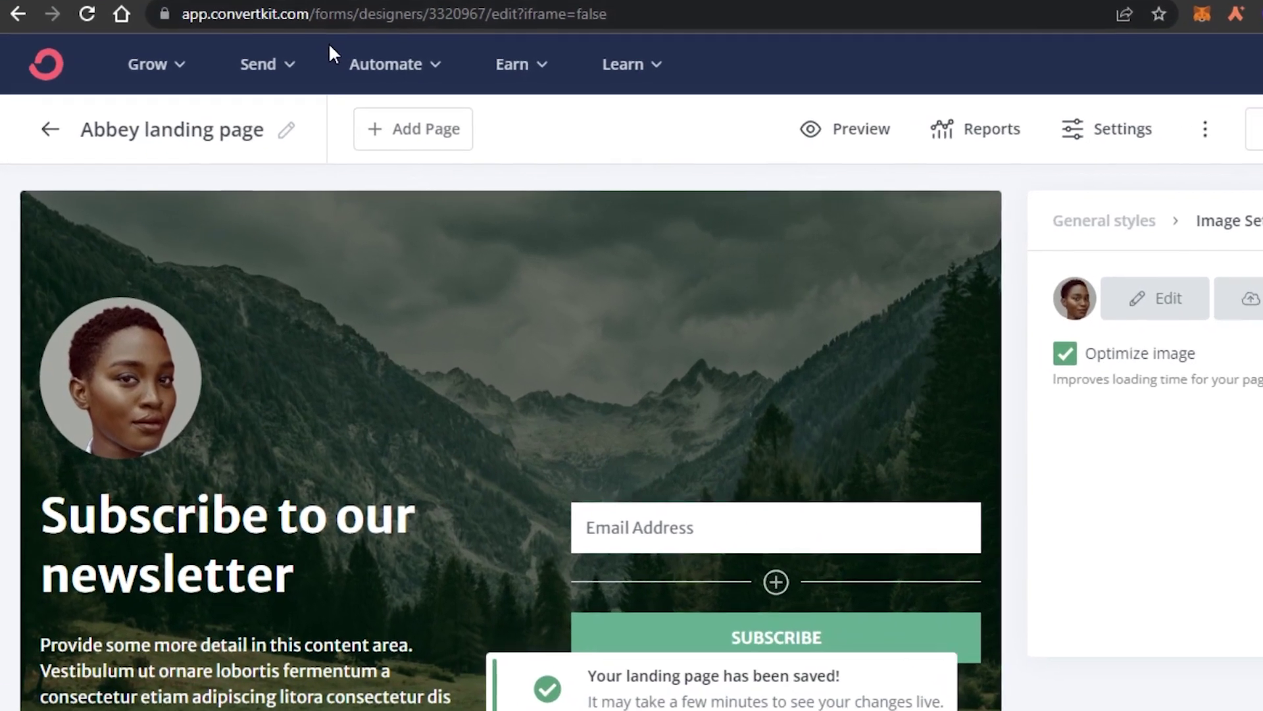
# Start a new email template from Send > Email Templates and browse designs like Modern, Card, and Bridge.
pyautogui.click(289, 65)
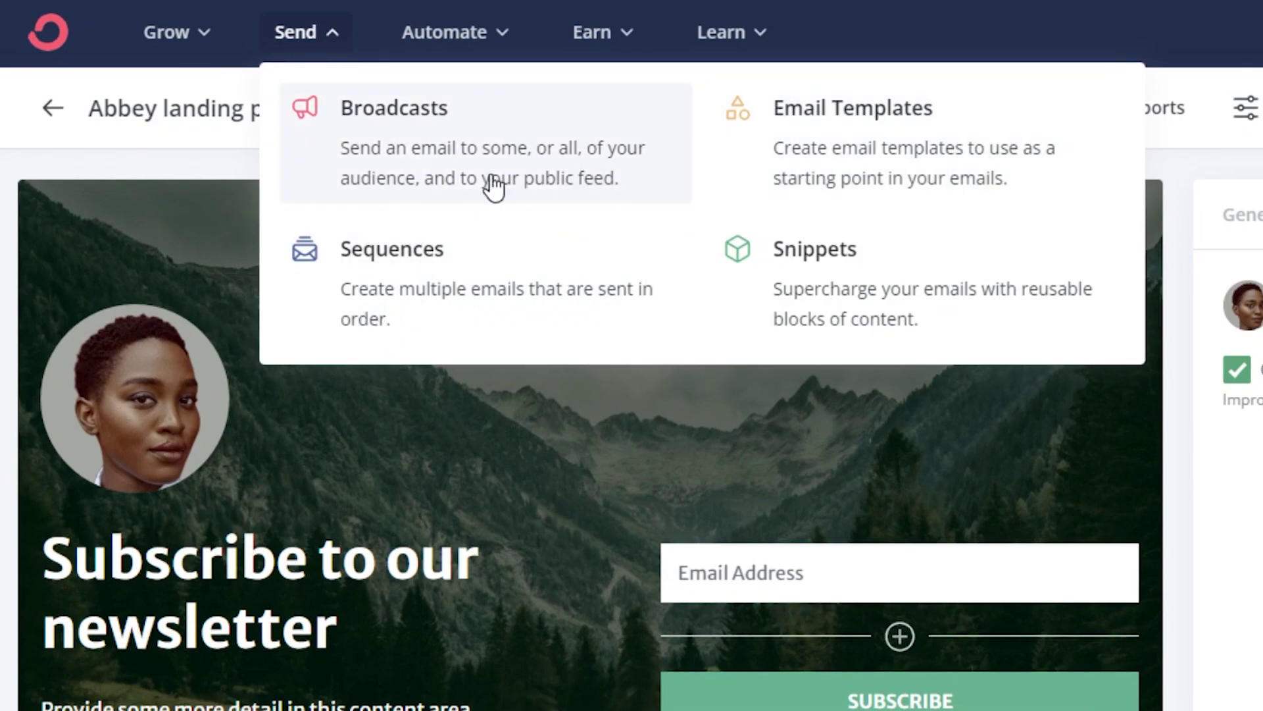
pyautogui.click(845, 119)
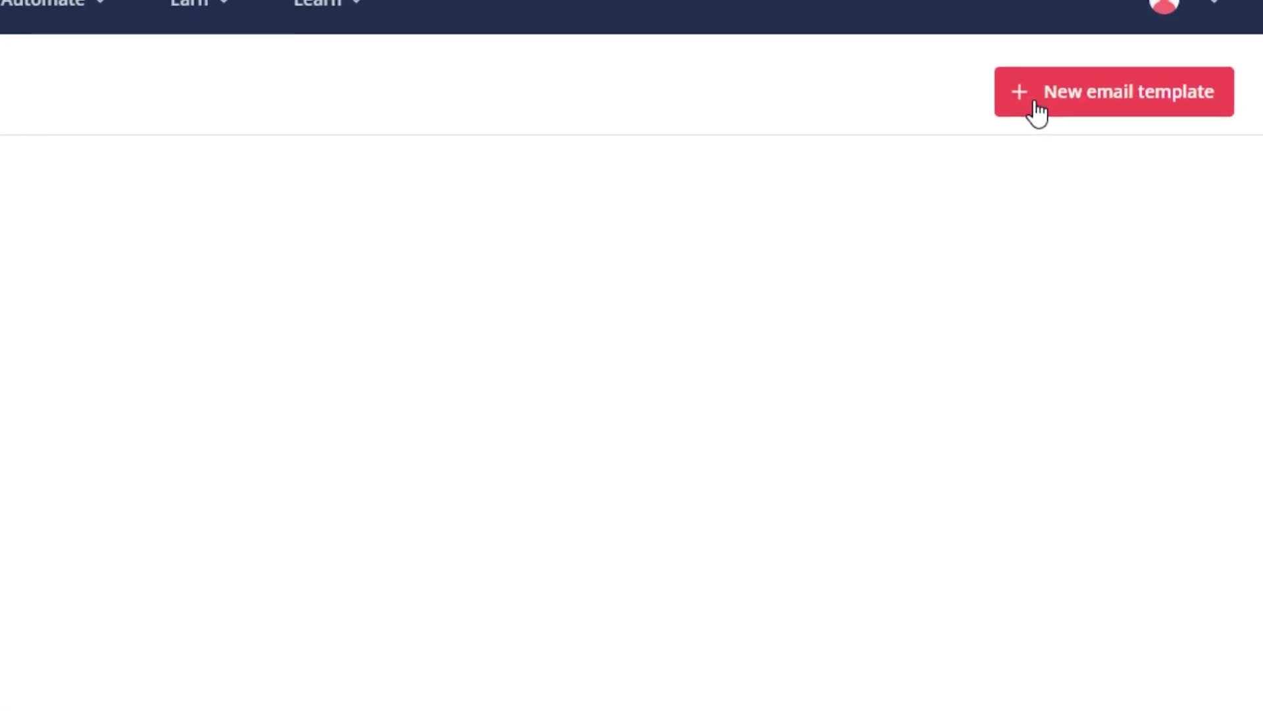
pyautogui.click(1087, 94)
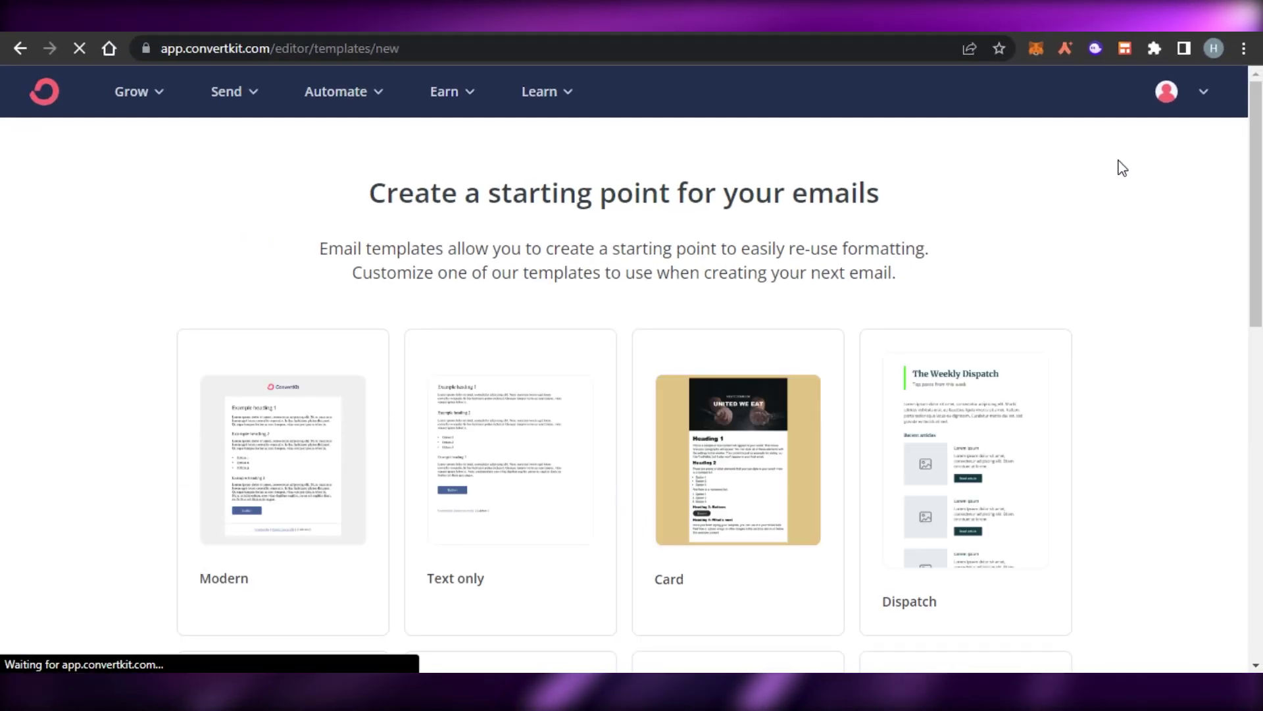
pyautogui.scroll(-4, 1120, 169)
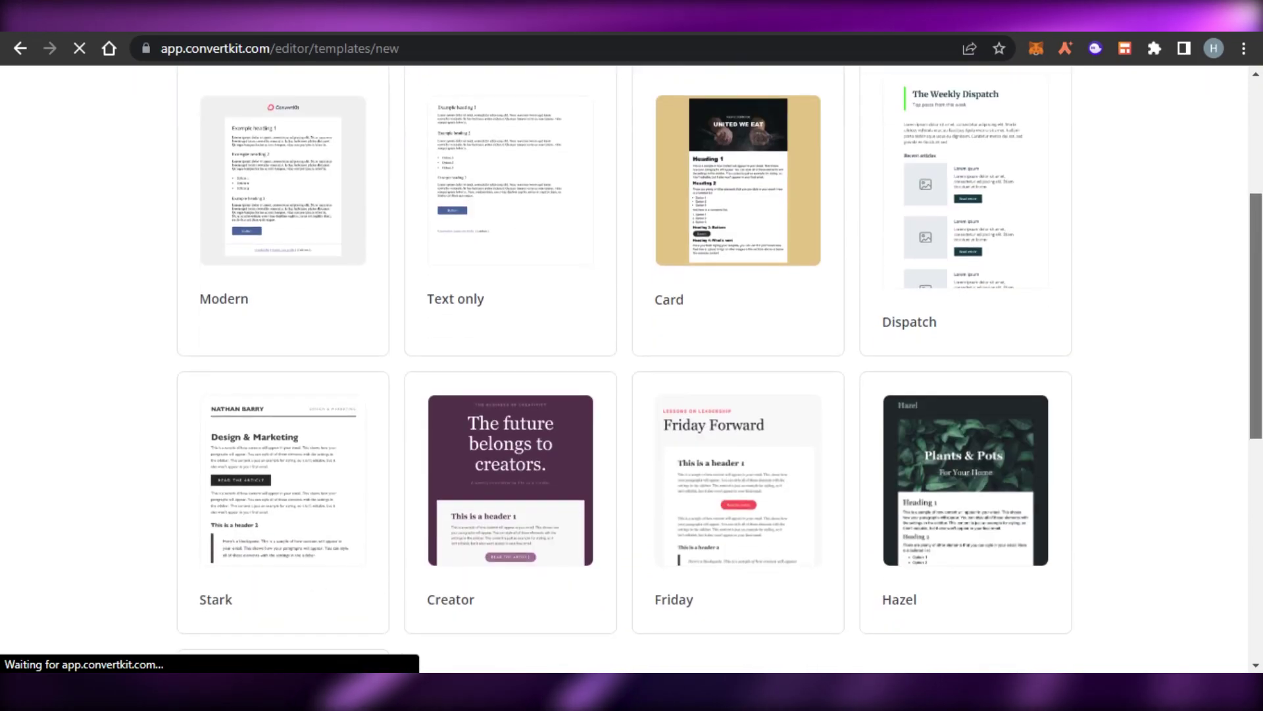
pyautogui.scroll(-2, 631, 368)
pyautogui.scroll(-5, 632, 368)
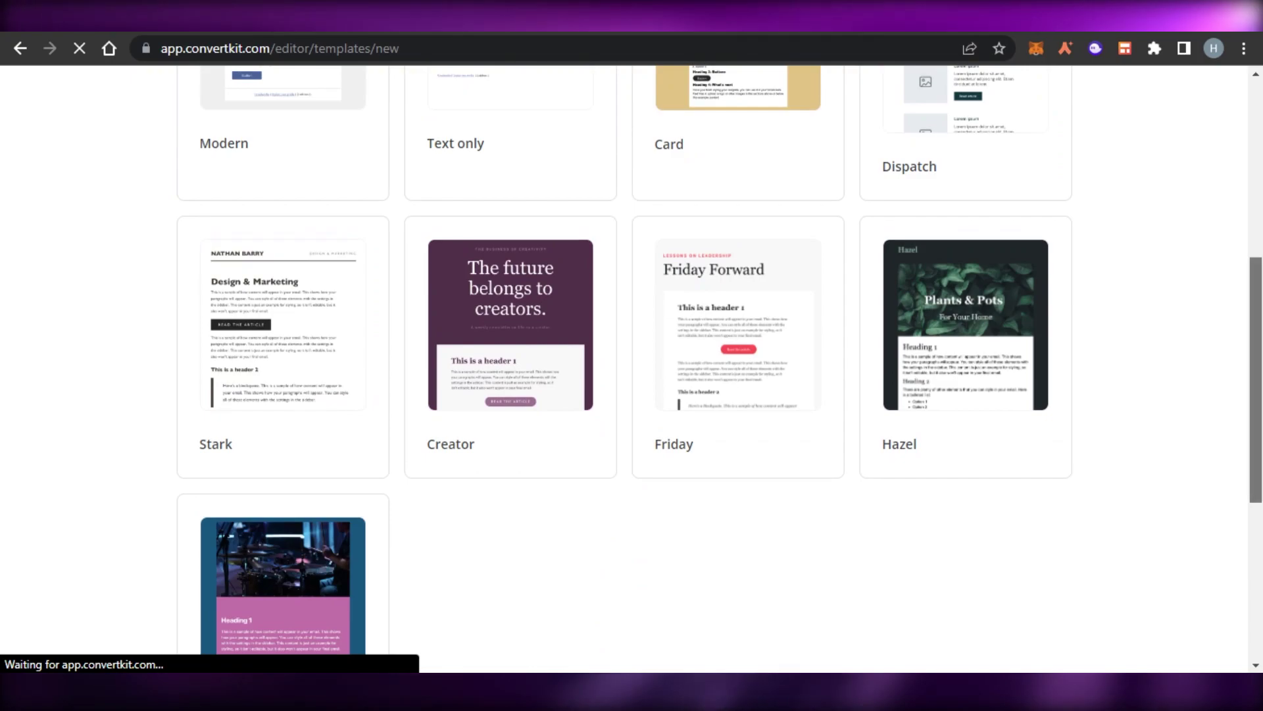
pyautogui.scroll(-2, 631, 368)
pyautogui.scroll(10, 368, 263)
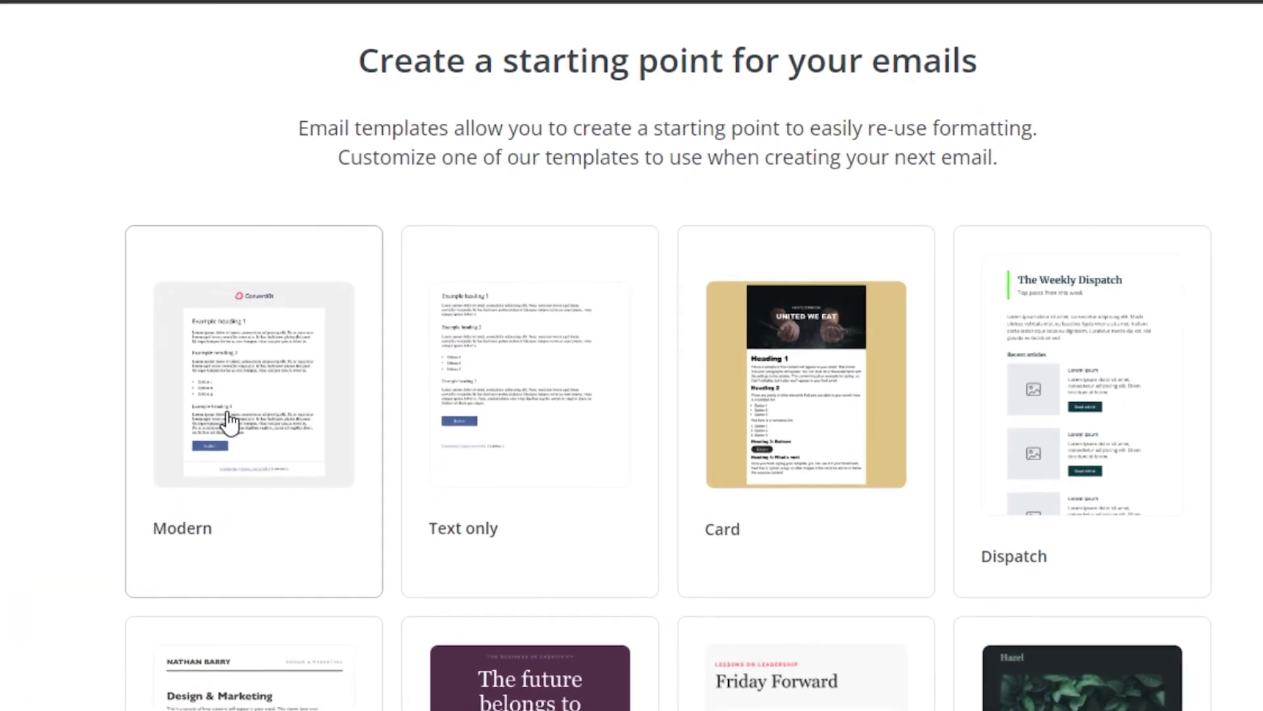
# Create a new email template based on the Modern design.
pyautogui.click(230, 421)
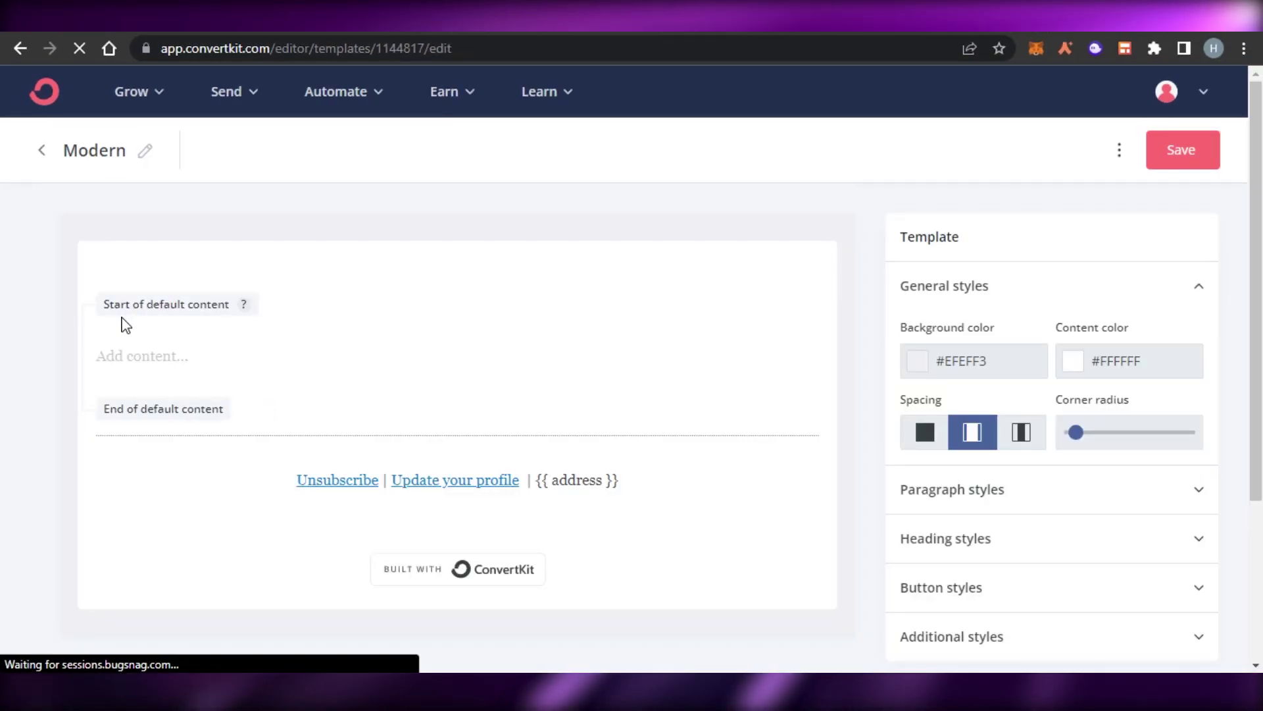
pyautogui.scroll(-3, 1178, 368)
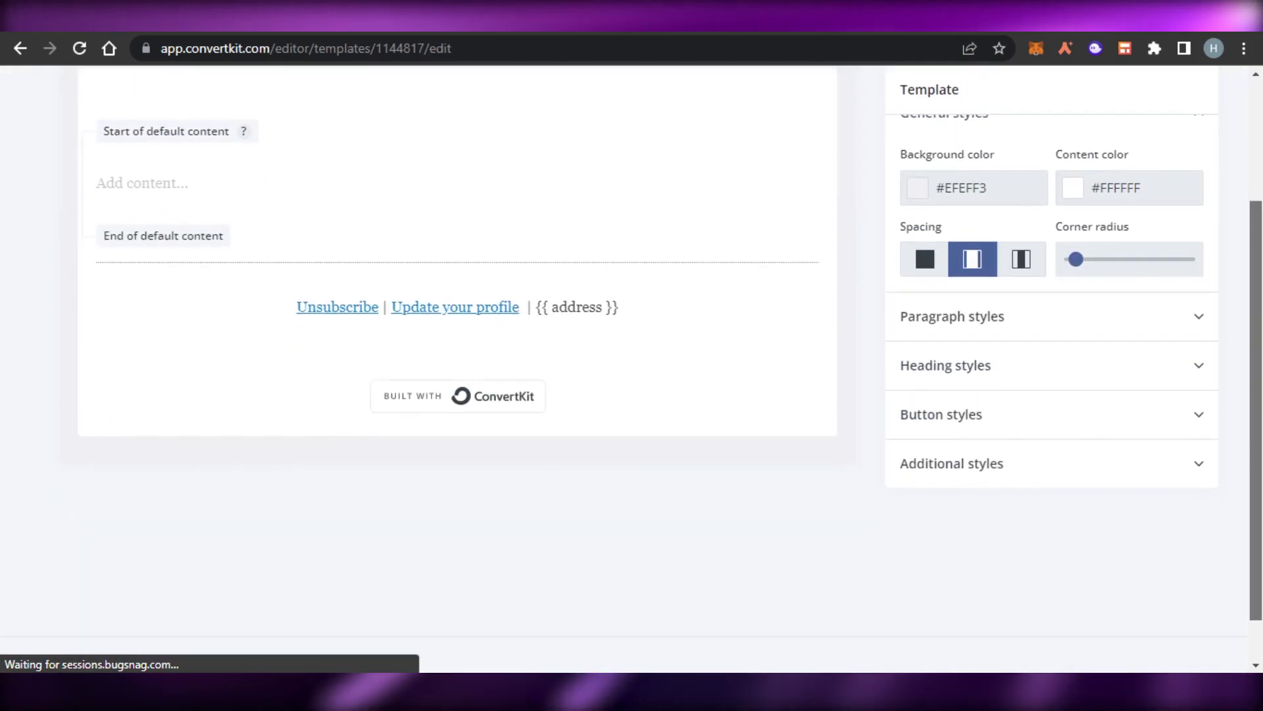
pyautogui.scroll(3, 631, 369)
pyautogui.scroll(-1, 632, 369)
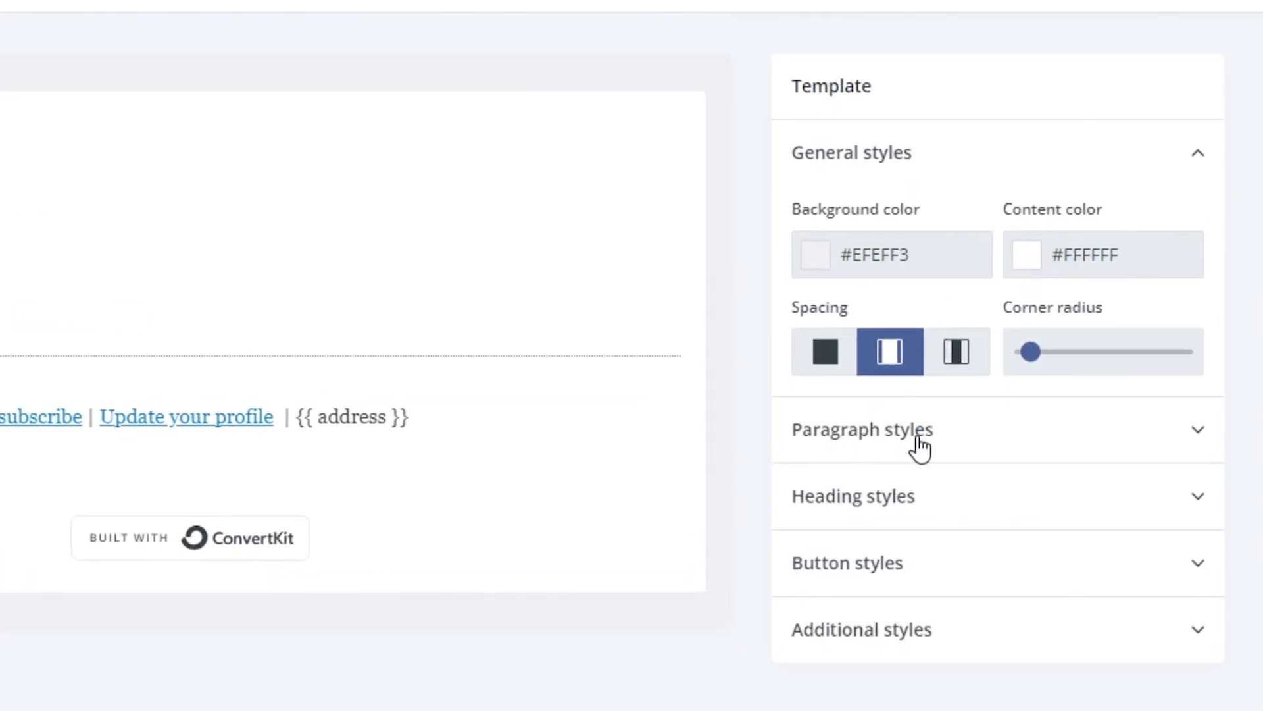
# Expand the Additional styles and Paragraph styles sections in the Template panel.
pyautogui.click(857, 660)
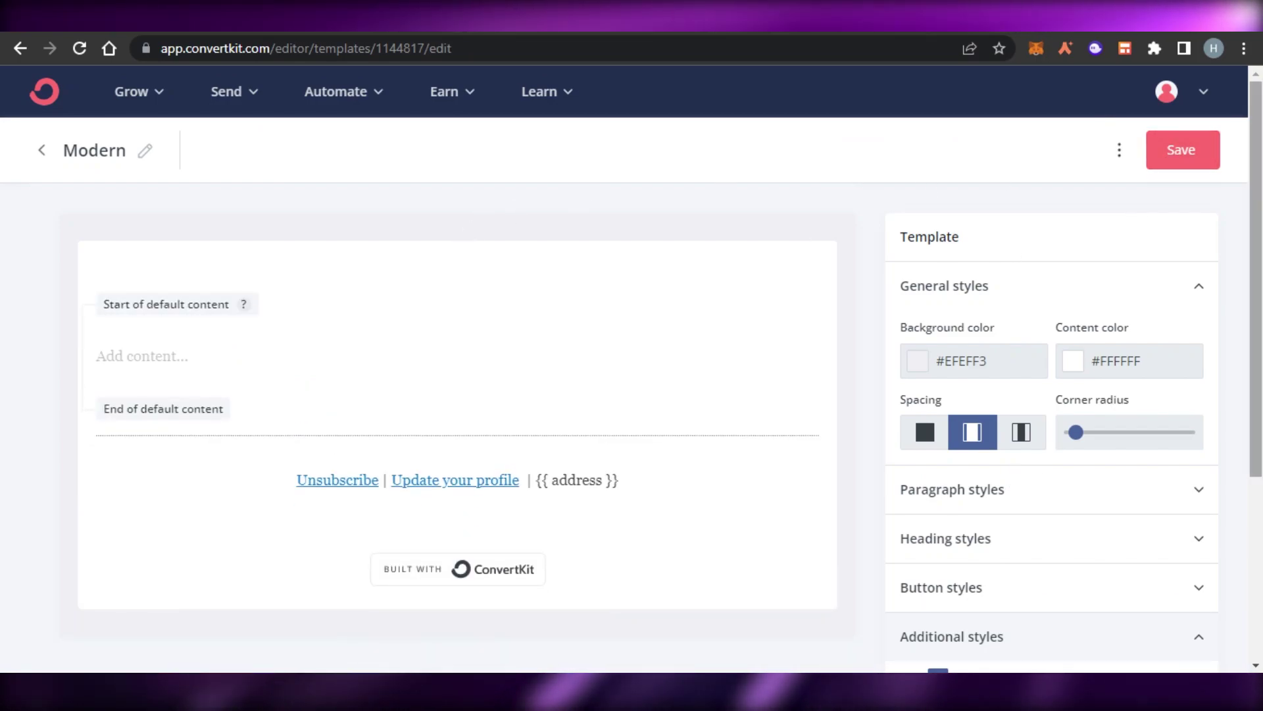
pyautogui.scroll(-2, 972, 366)
pyautogui.click(960, 372)
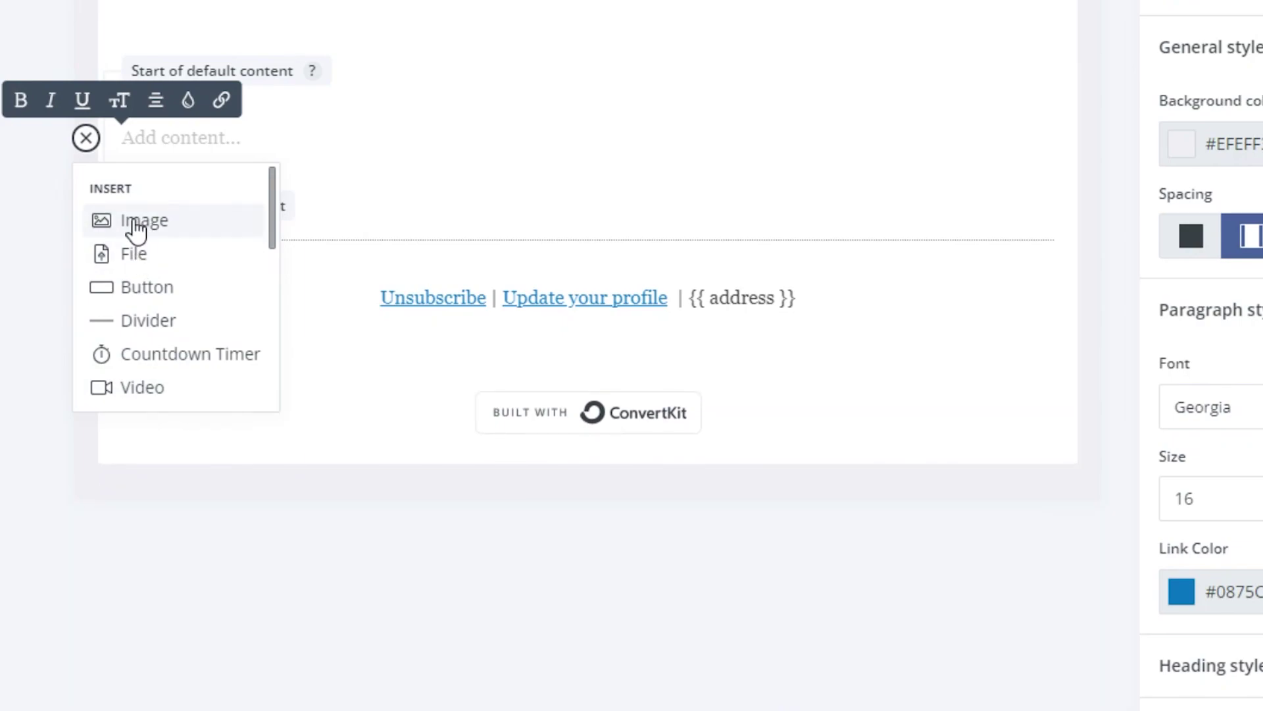
# Start an image insert in the empty content block, cancel it, and close the block insert options.
pyautogui.click(136, 229)
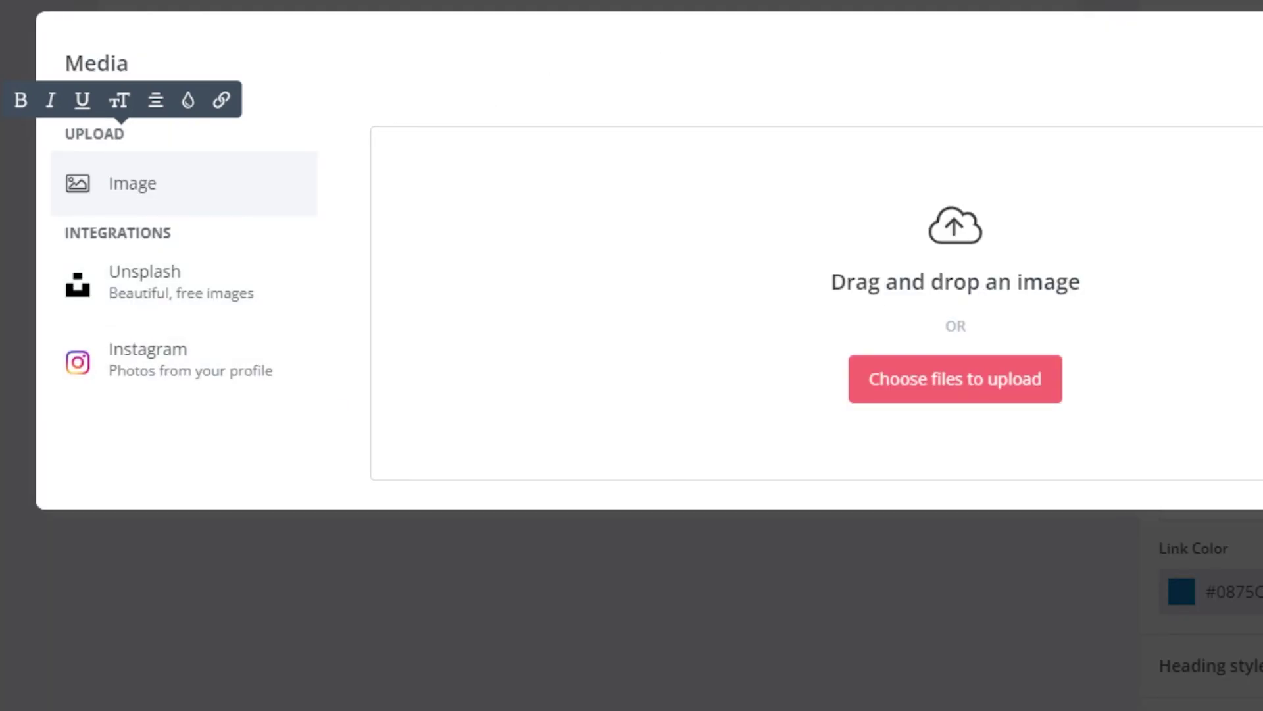
pyautogui.press('Escape')
pyautogui.click(108, 298)
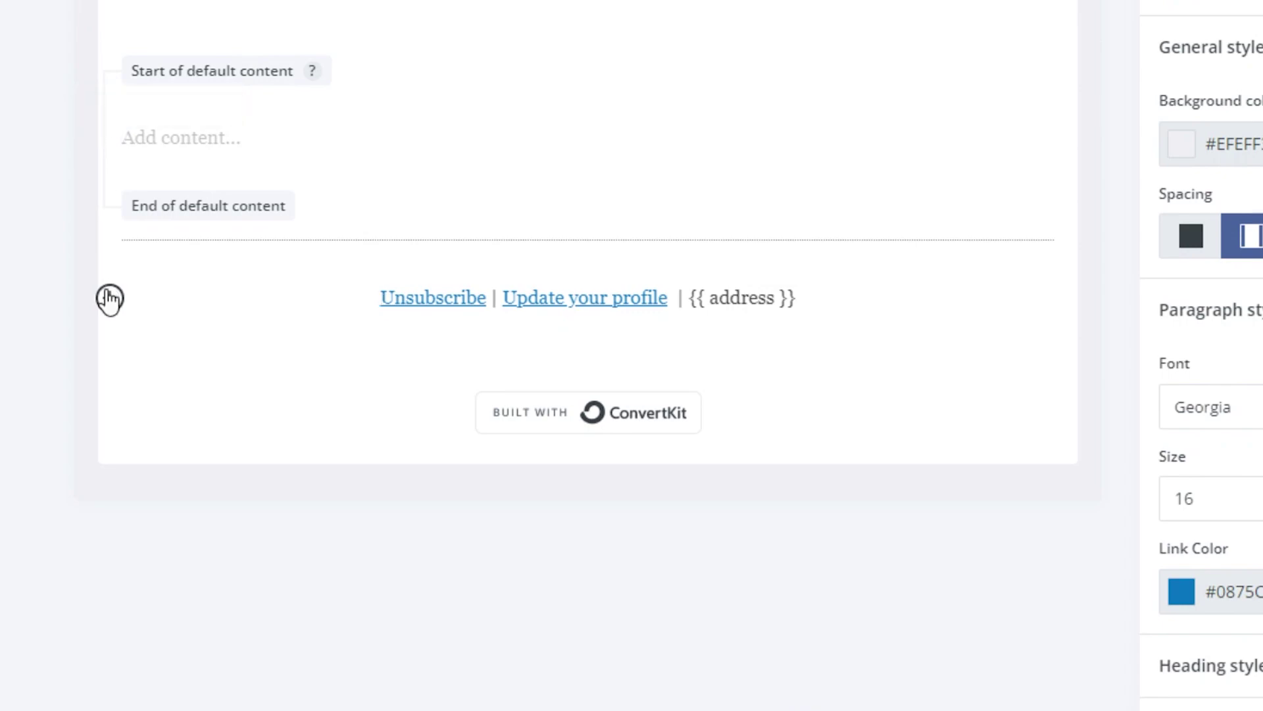
pyautogui.click(109, 299)
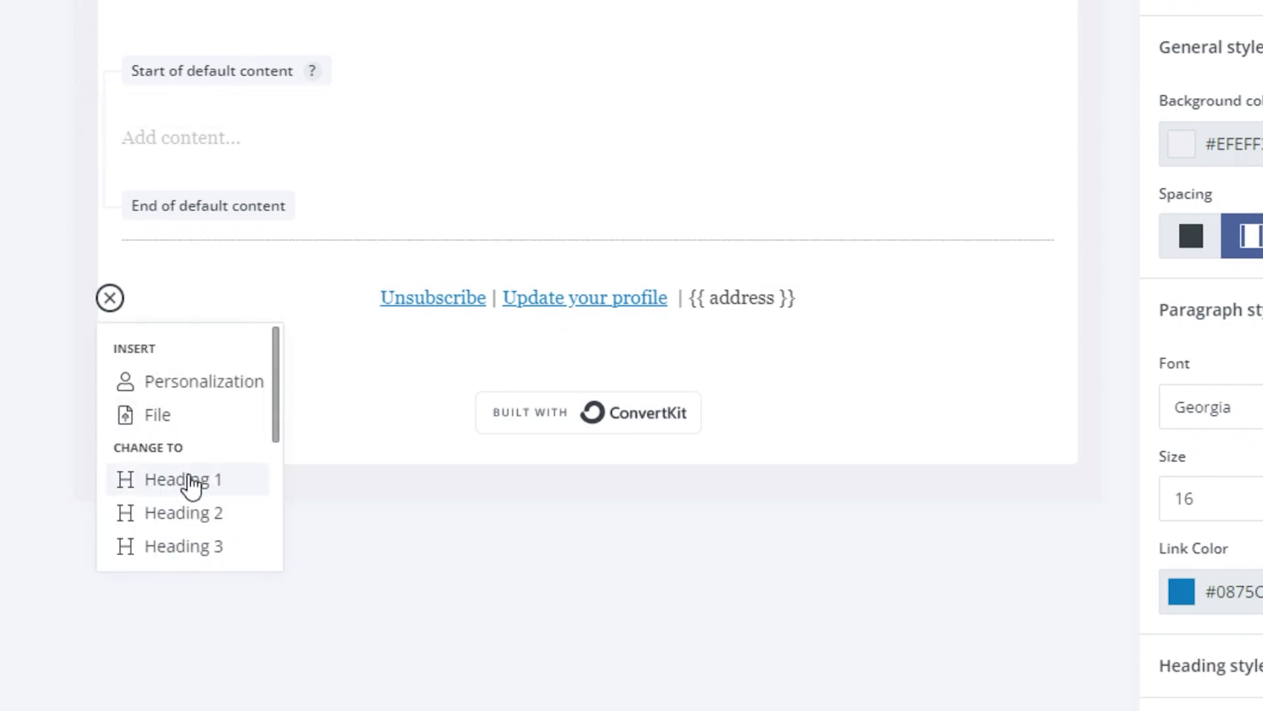
pyautogui.click(515, 628)
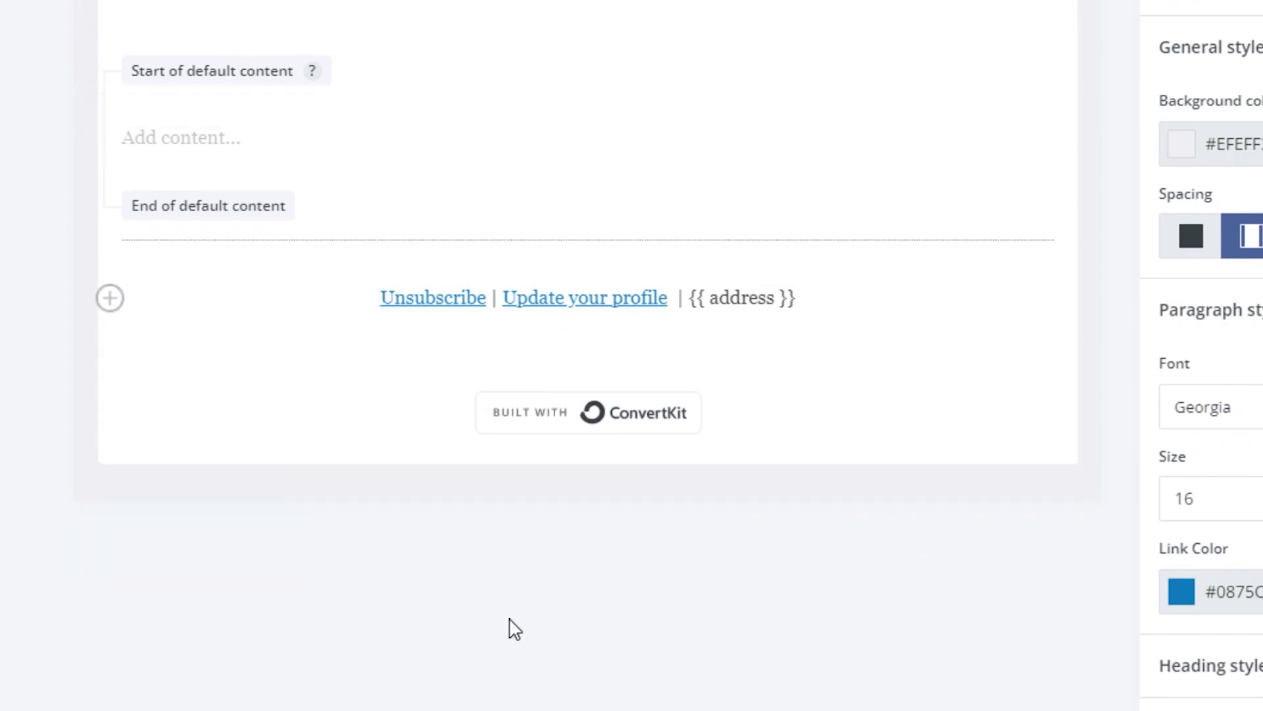
# Return to the top of the page and open the Automate menu.
pyautogui.scroll(3, 1118, 191)
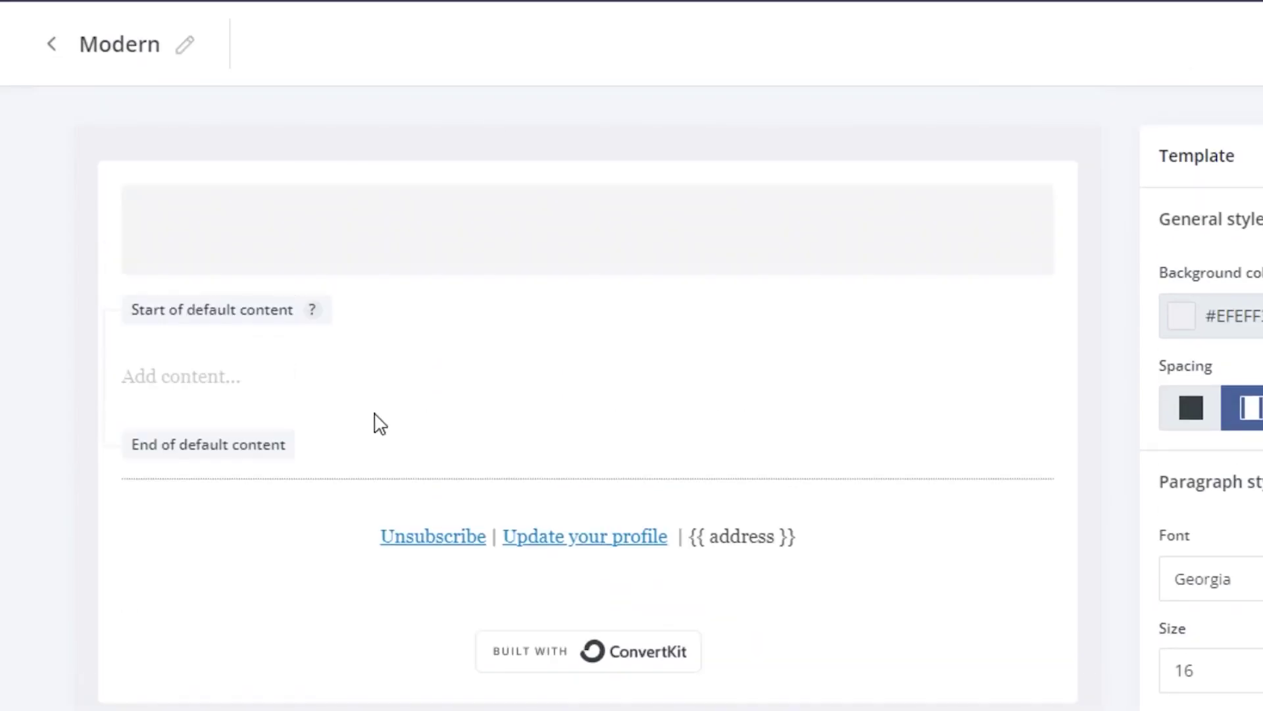
pyautogui.scroll(2, 468, 116)
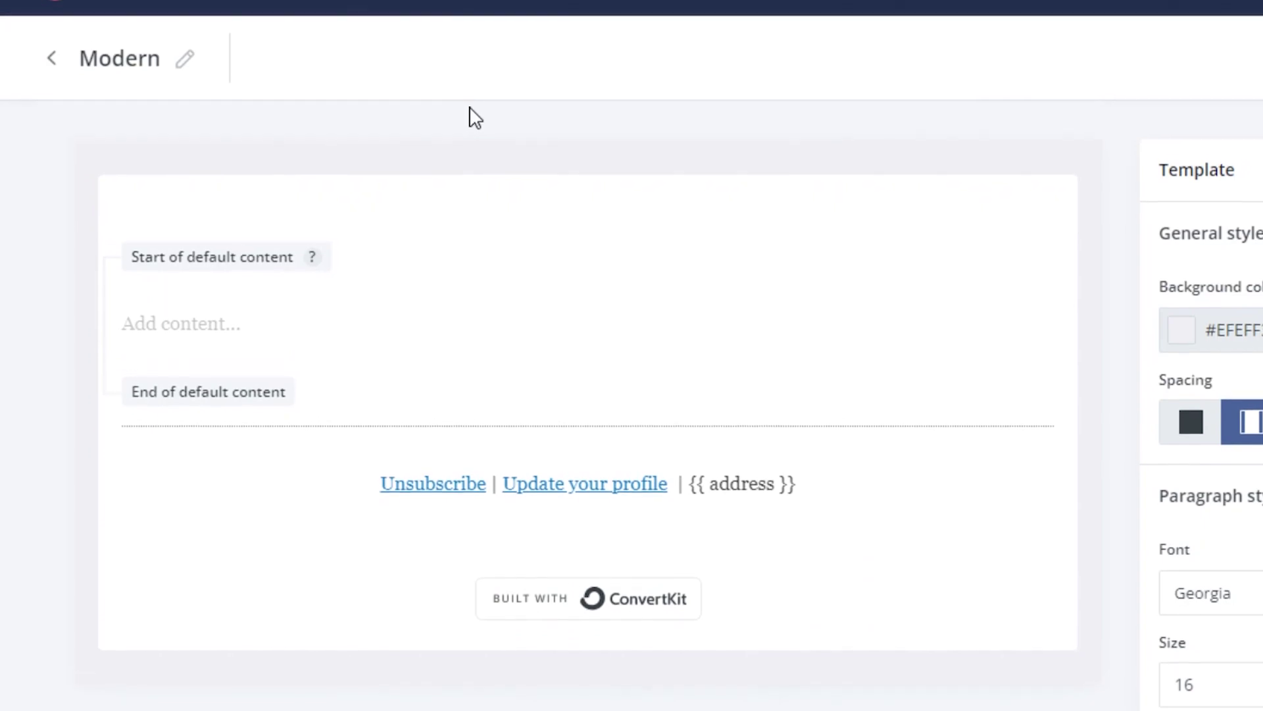
pyautogui.click(471, 13)
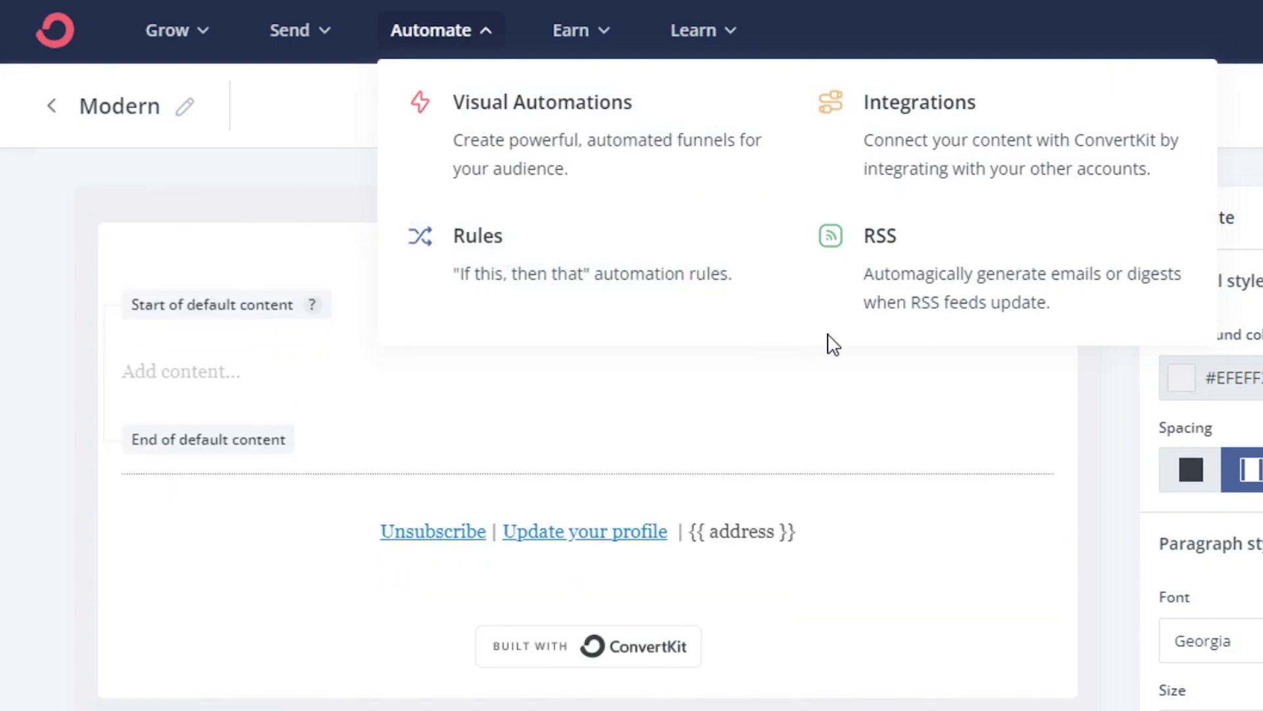
# Open Integrations and scroll through services from Booklaunch to ZippyCourses and back.
pyautogui.click(914, 134)
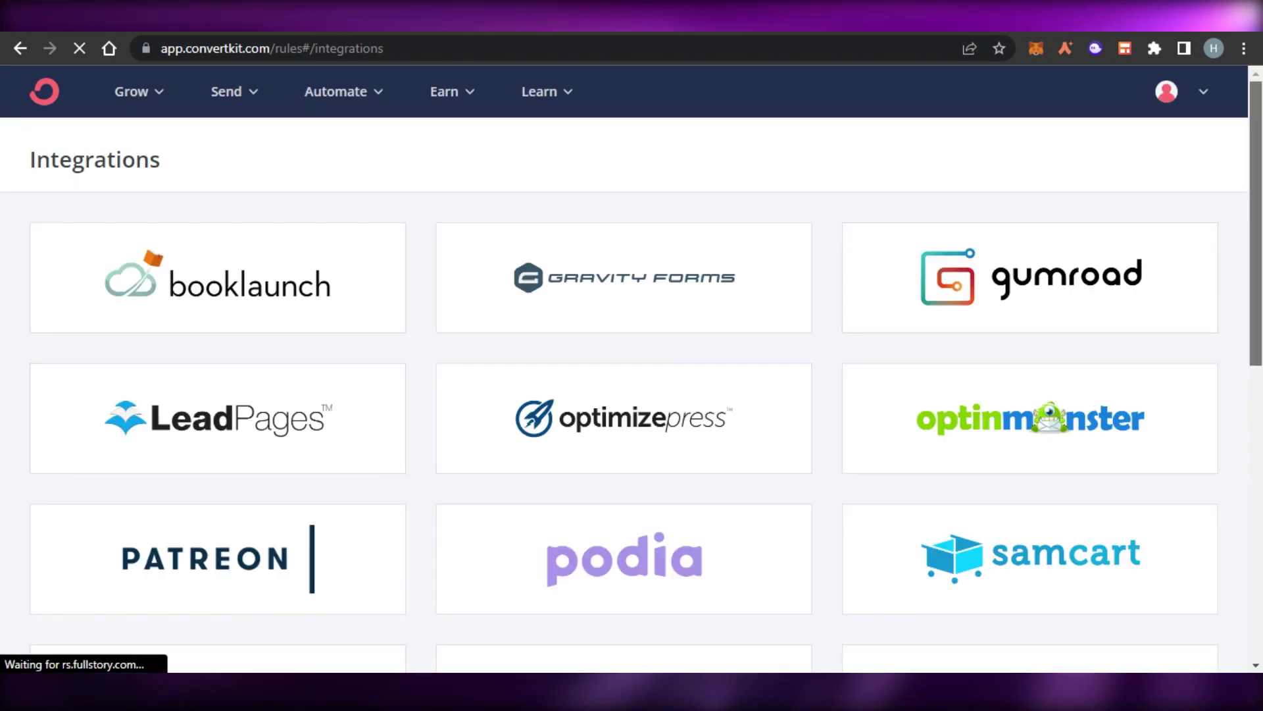
pyautogui.scroll(-7, 631, 368)
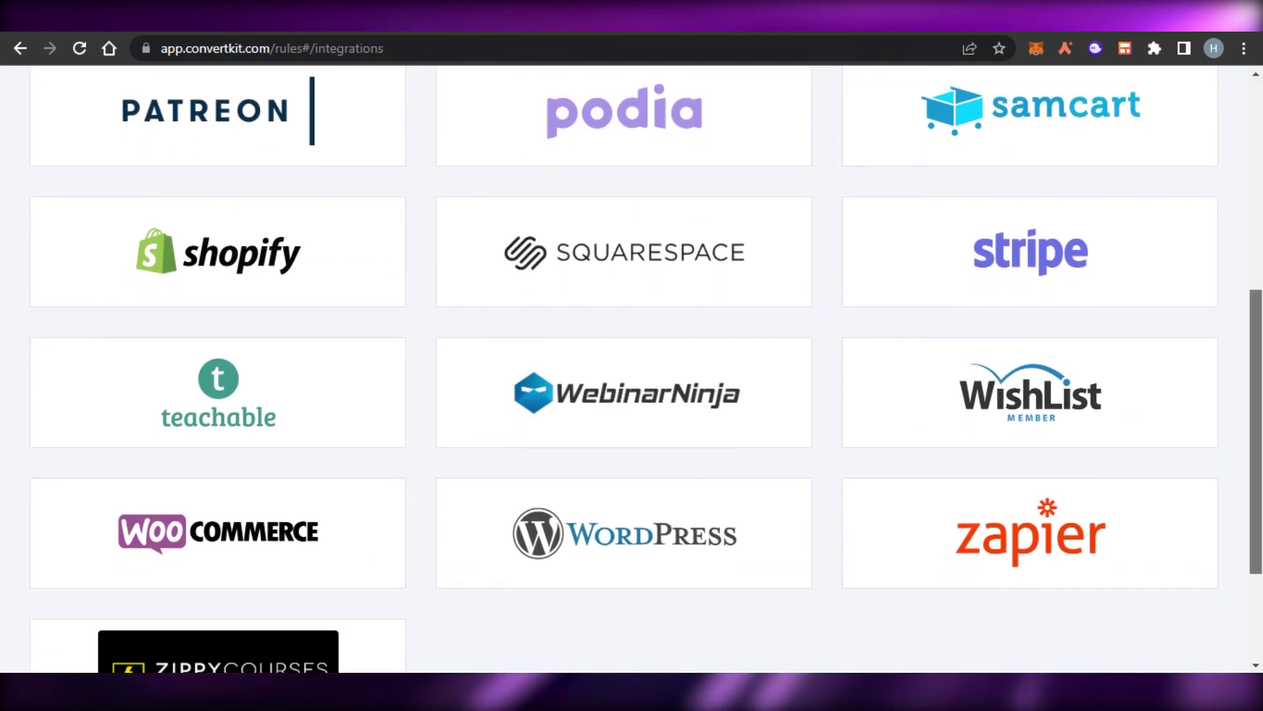
pyautogui.scroll(-3, 632, 369)
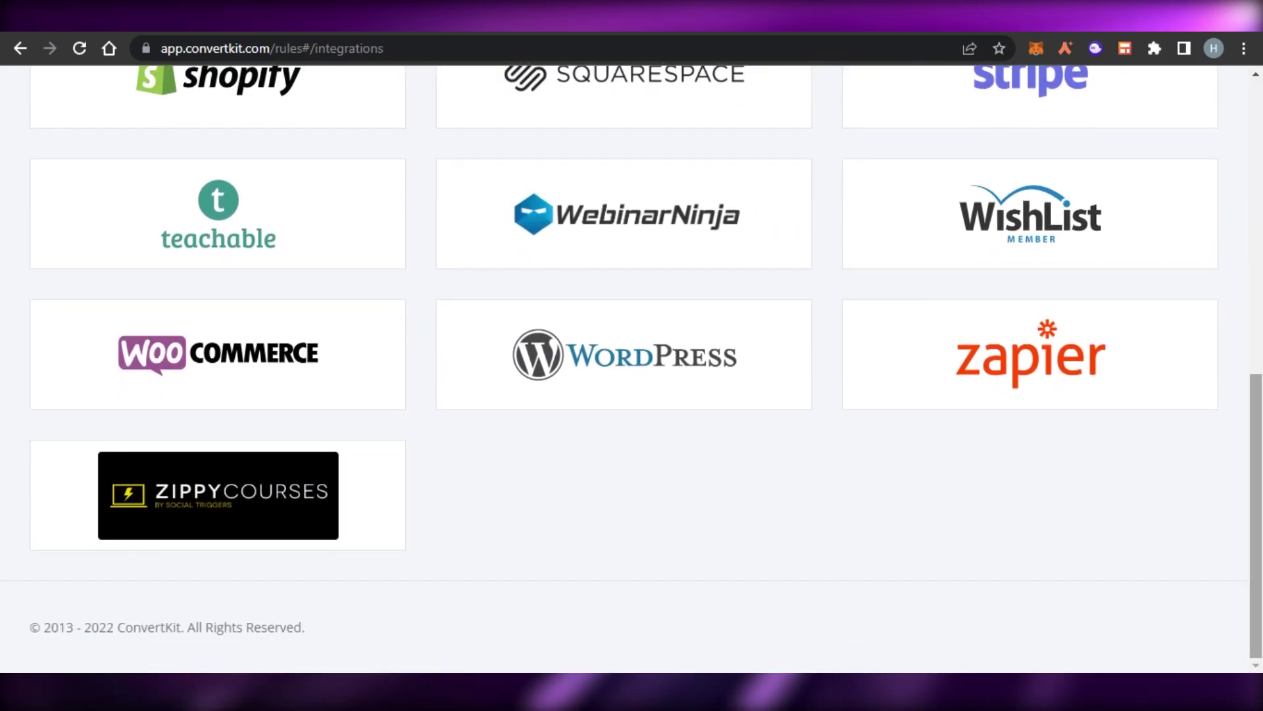
pyautogui.scroll(9, 632, 369)
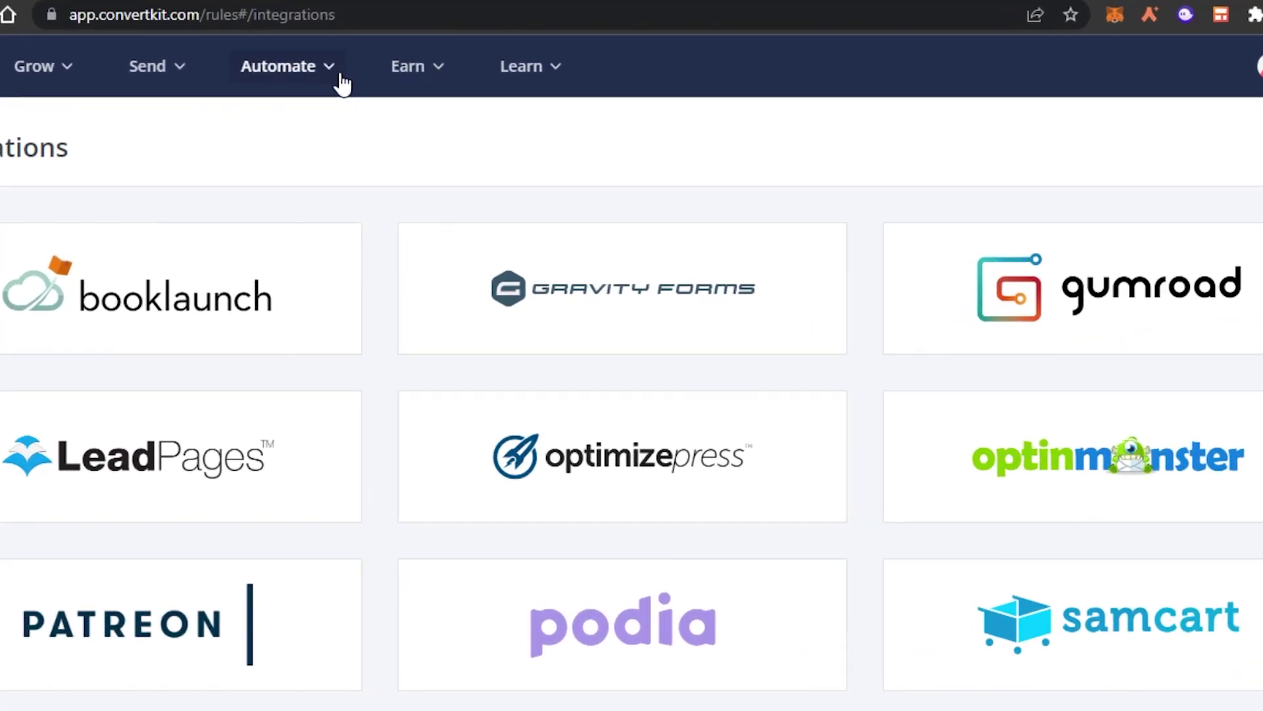
# Open Visual Automations, start a New Automation, and dismiss the trial reminder banner.
pyautogui.click(335, 91)
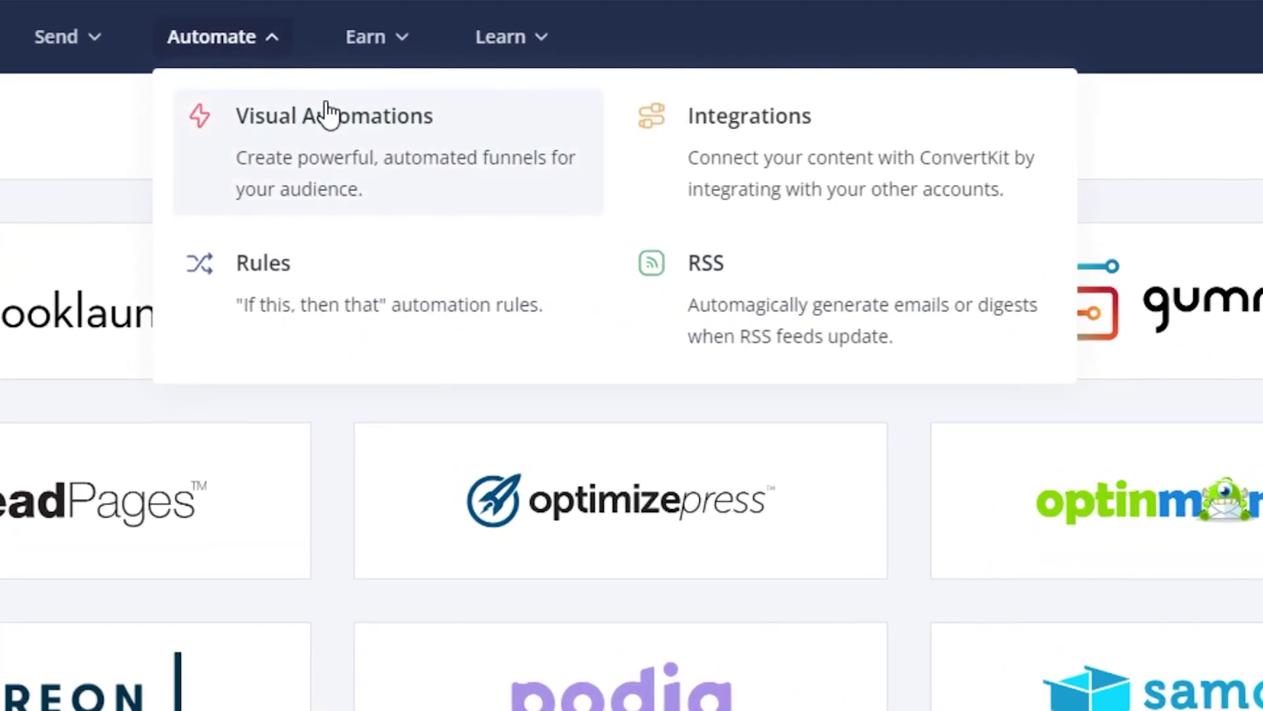
pyautogui.click(327, 145)
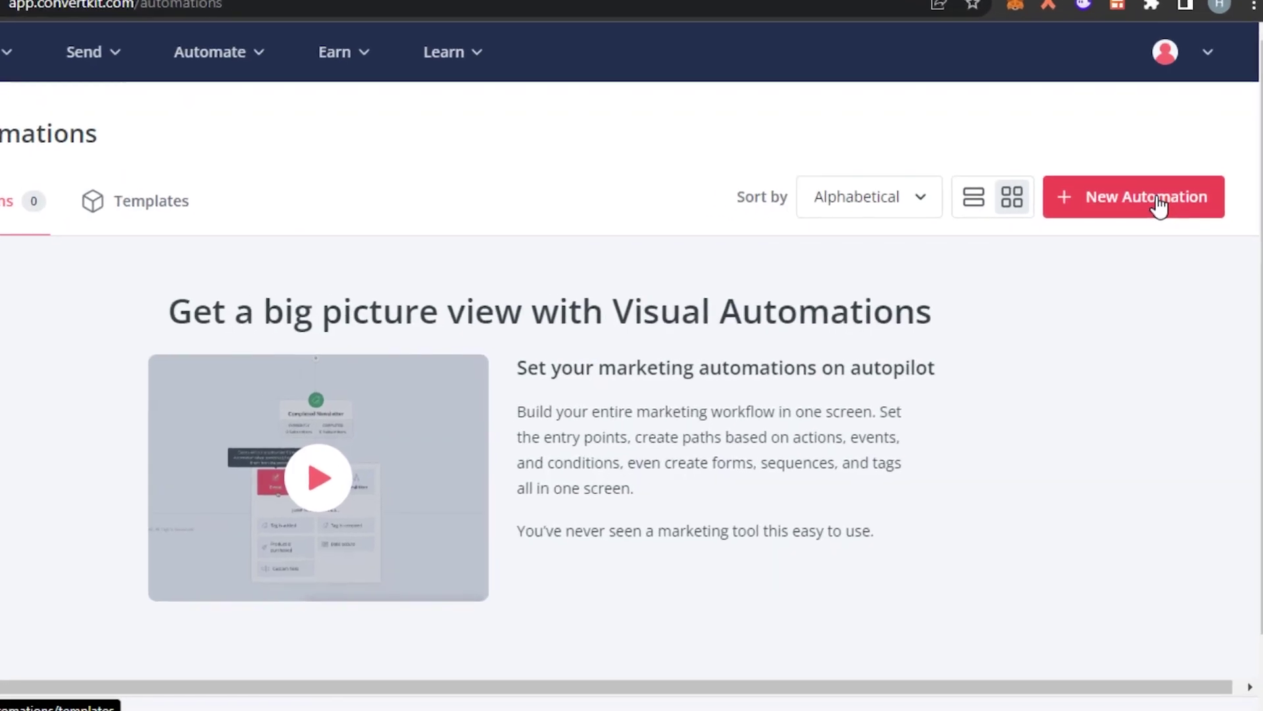
pyautogui.click(1159, 204)
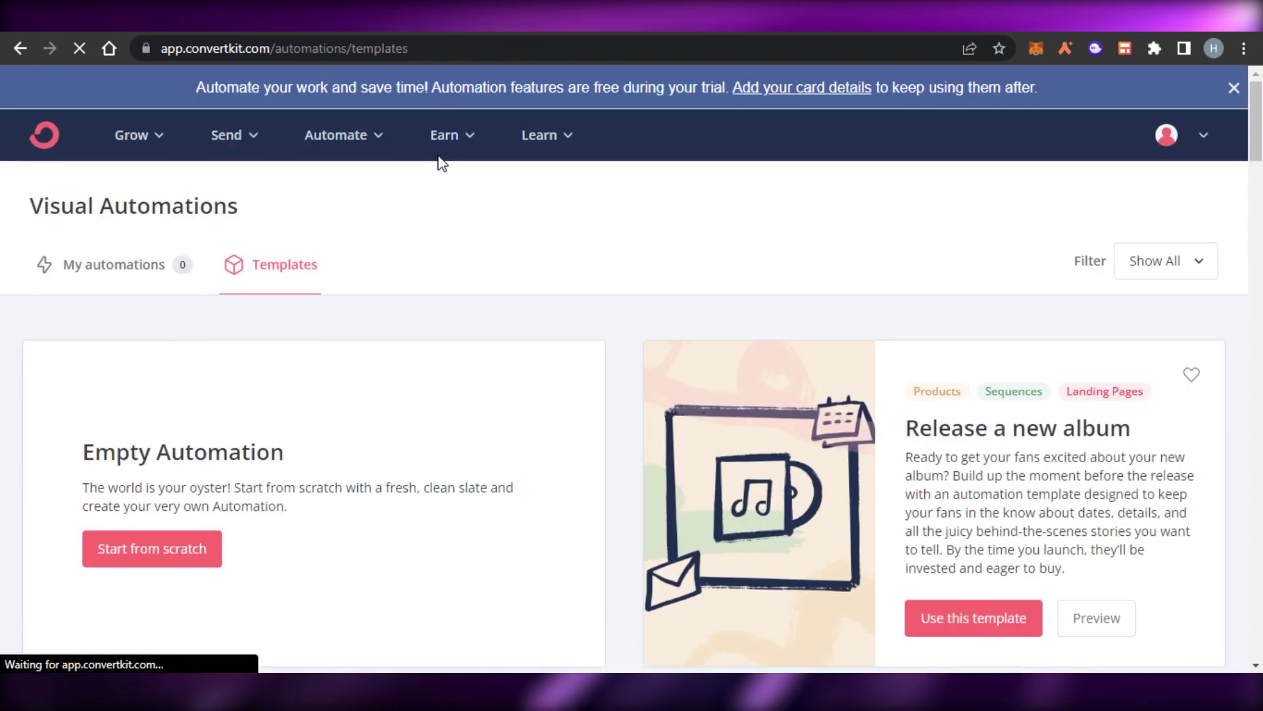
pyautogui.click(1234, 89)
# Open Earn > Products to see the Commerce not-available page, then open the Learn menu.
pyautogui.click(449, 92)
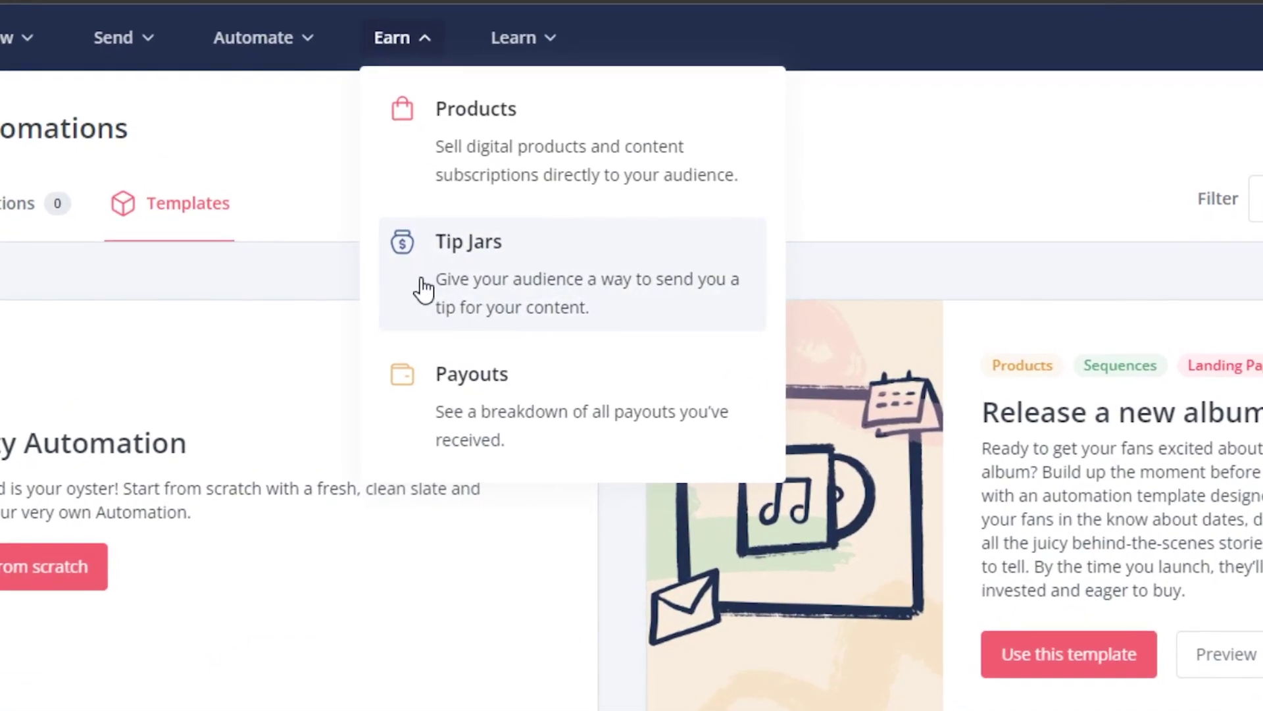
pyautogui.click(434, 174)
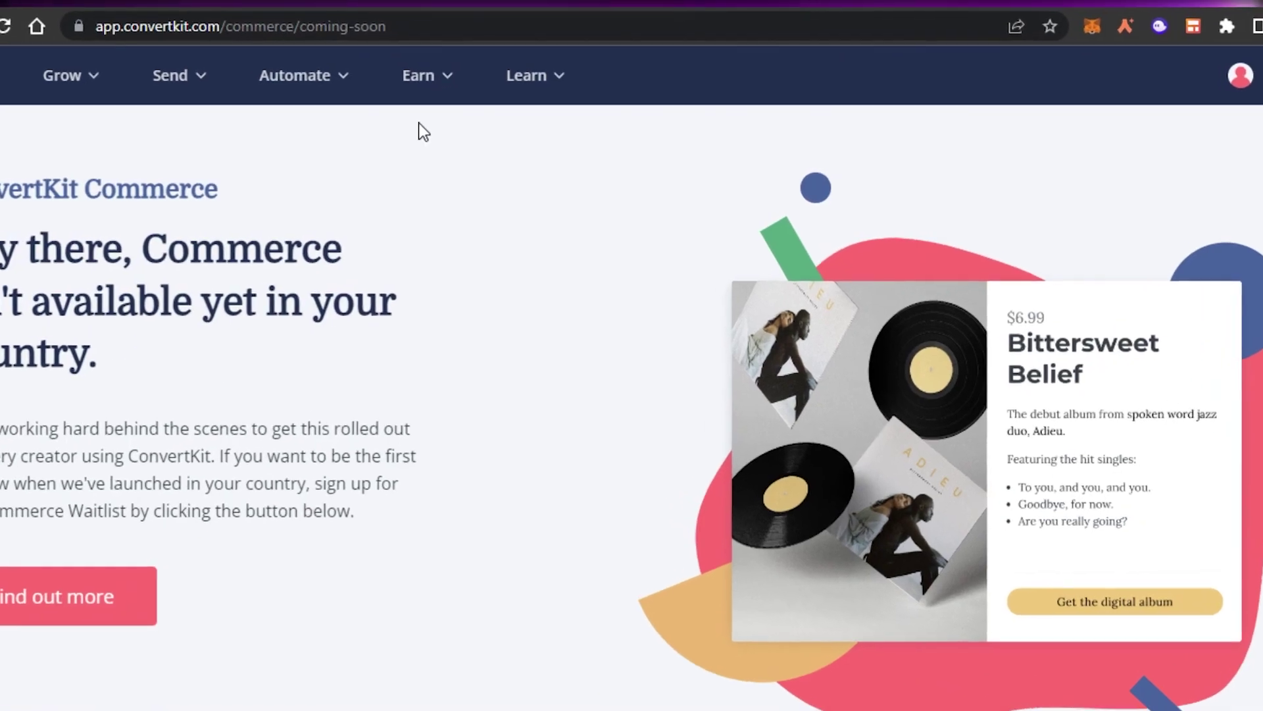
pyautogui.click(527, 75)
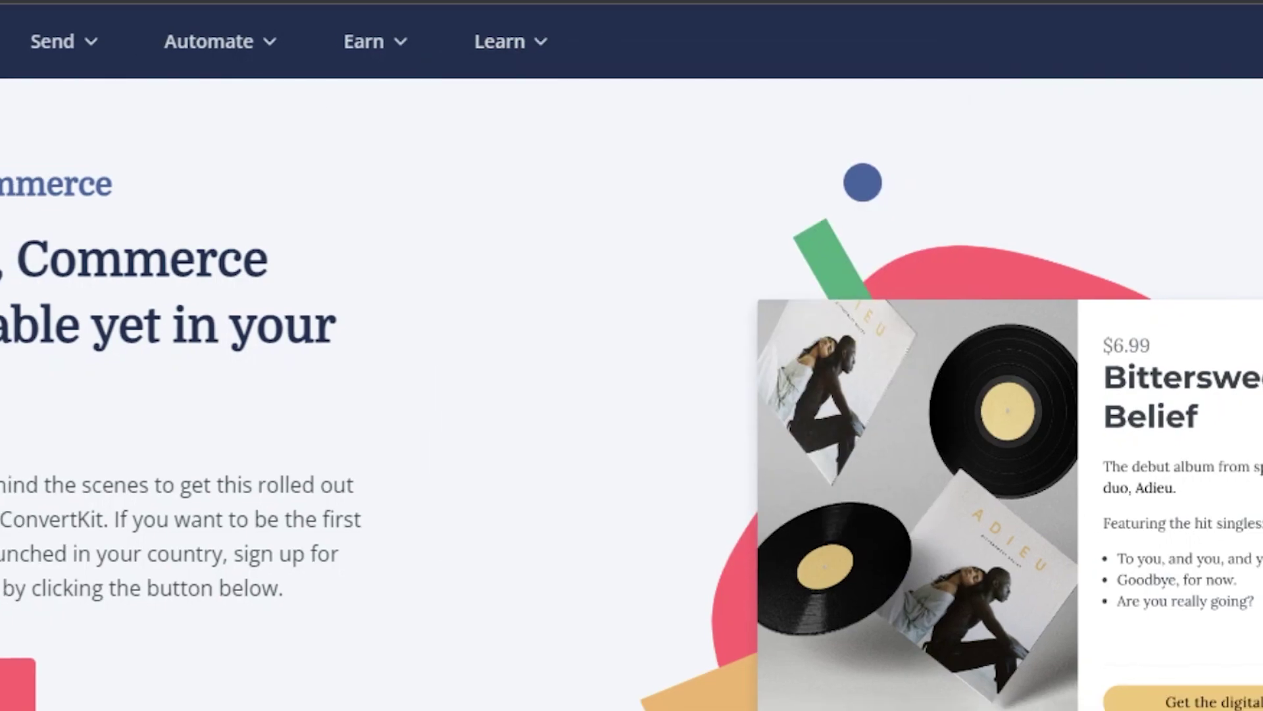
# Open Grow > Subscribers, then start and cancel adding a subscriber, leaving 0 confirmed subscribers.
pyautogui.moveTo(31, 66)
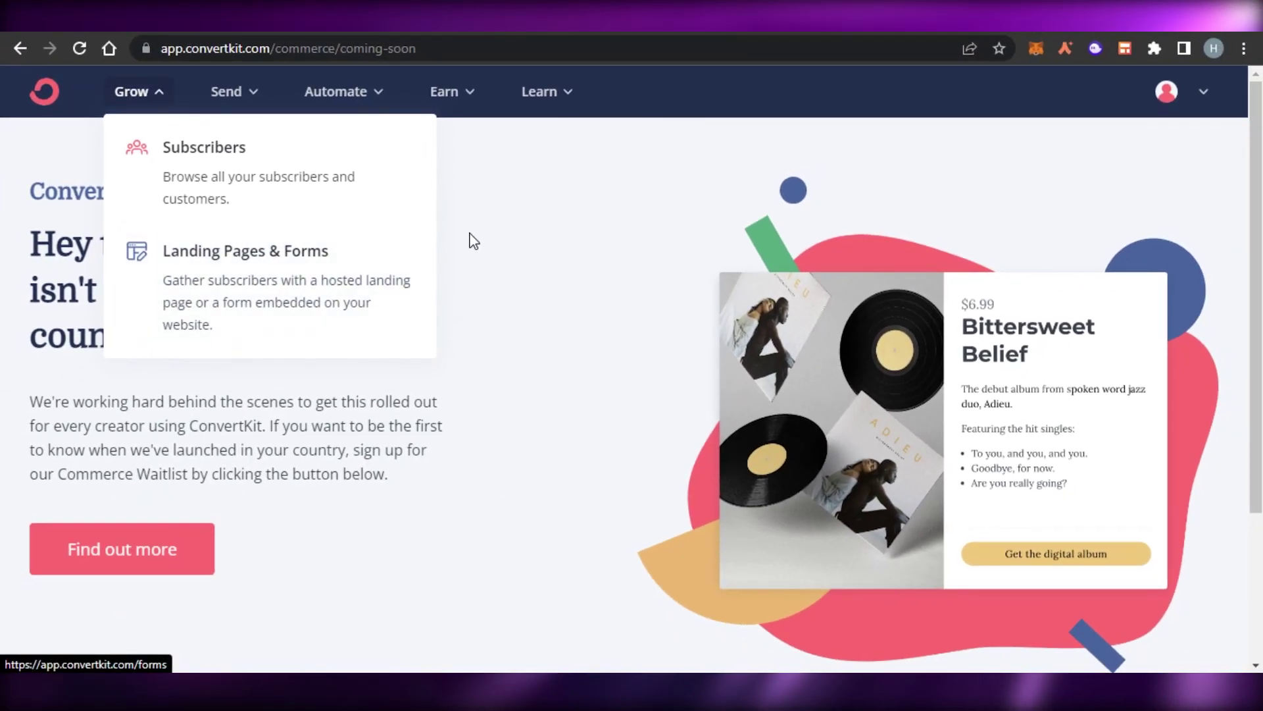
pyautogui.click(234, 208)
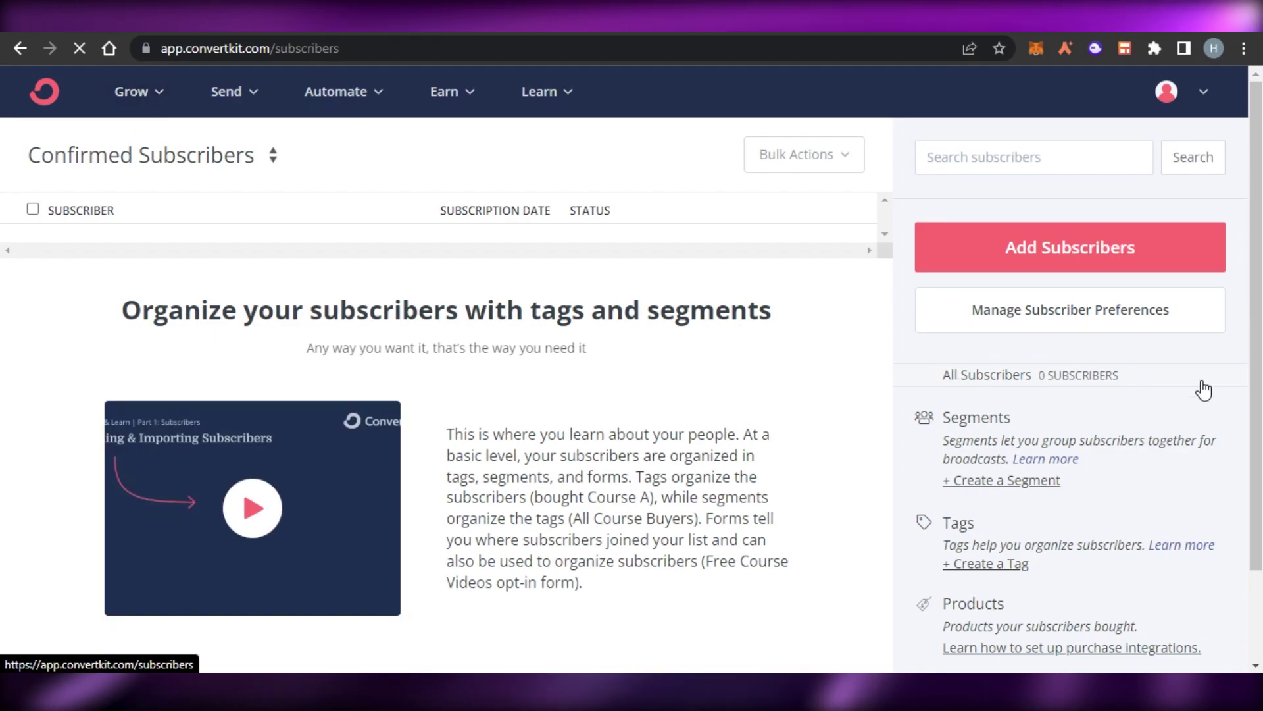
pyautogui.scroll(-2, 1203, 390)
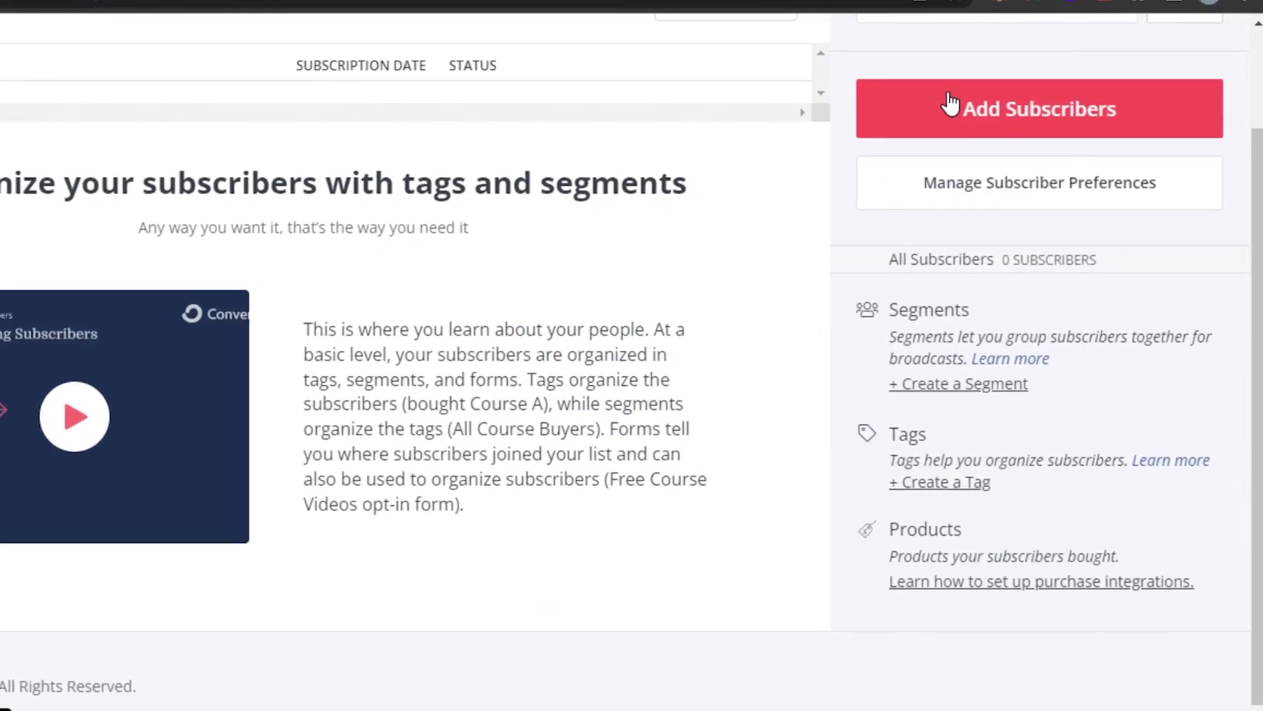
pyautogui.click(948, 101)
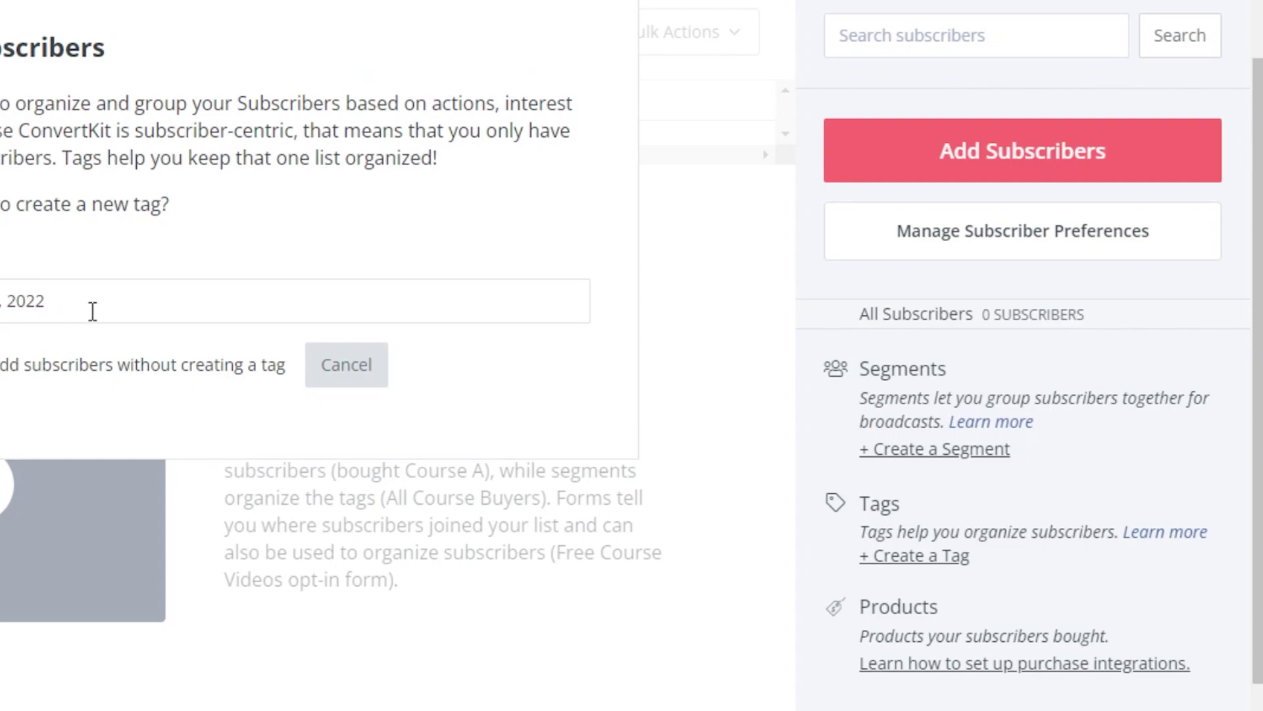
pyautogui.click(347, 364)
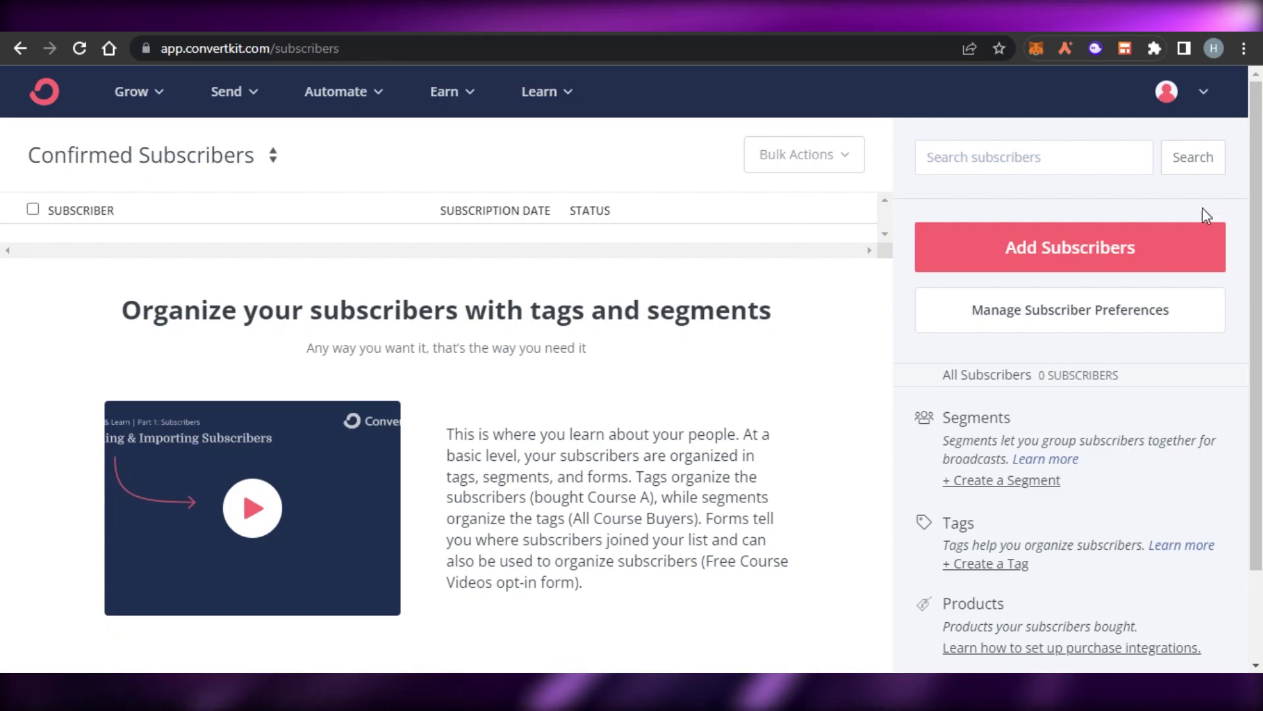
pyautogui.scroll(-2, 1206, 215)
pyautogui.scroll(2, 901, 145)
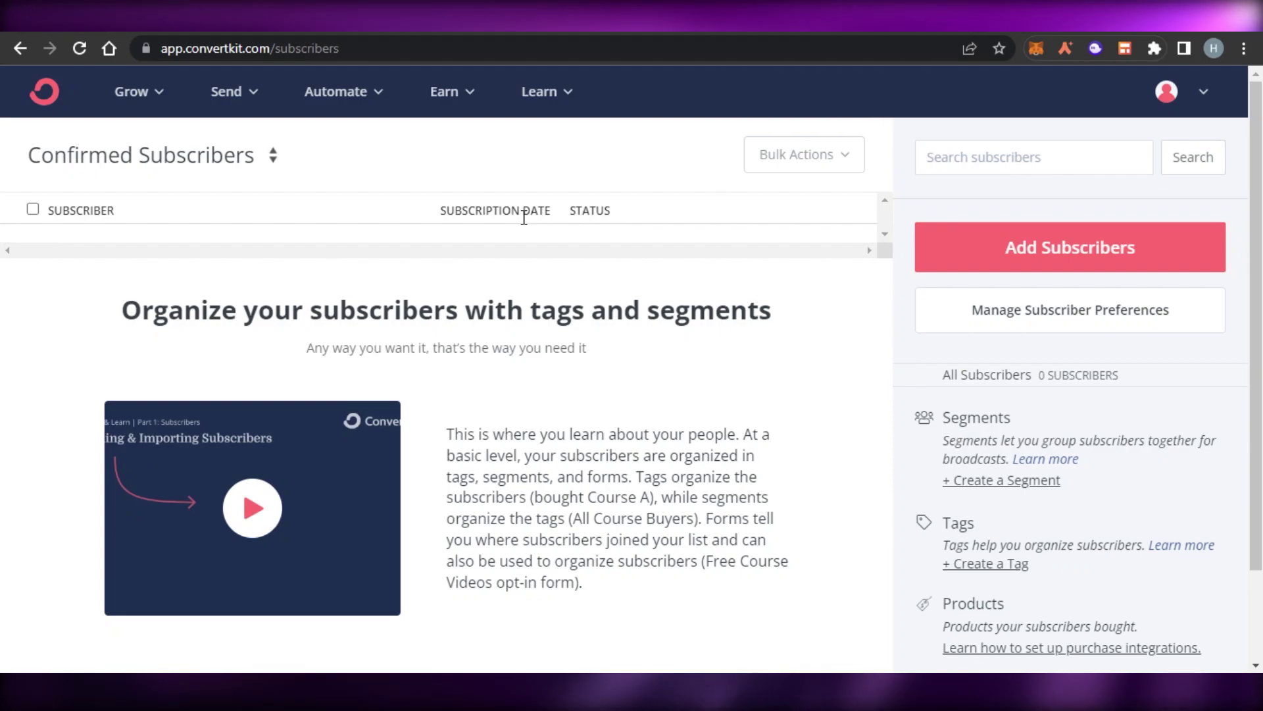
pyautogui.click(345, 104)
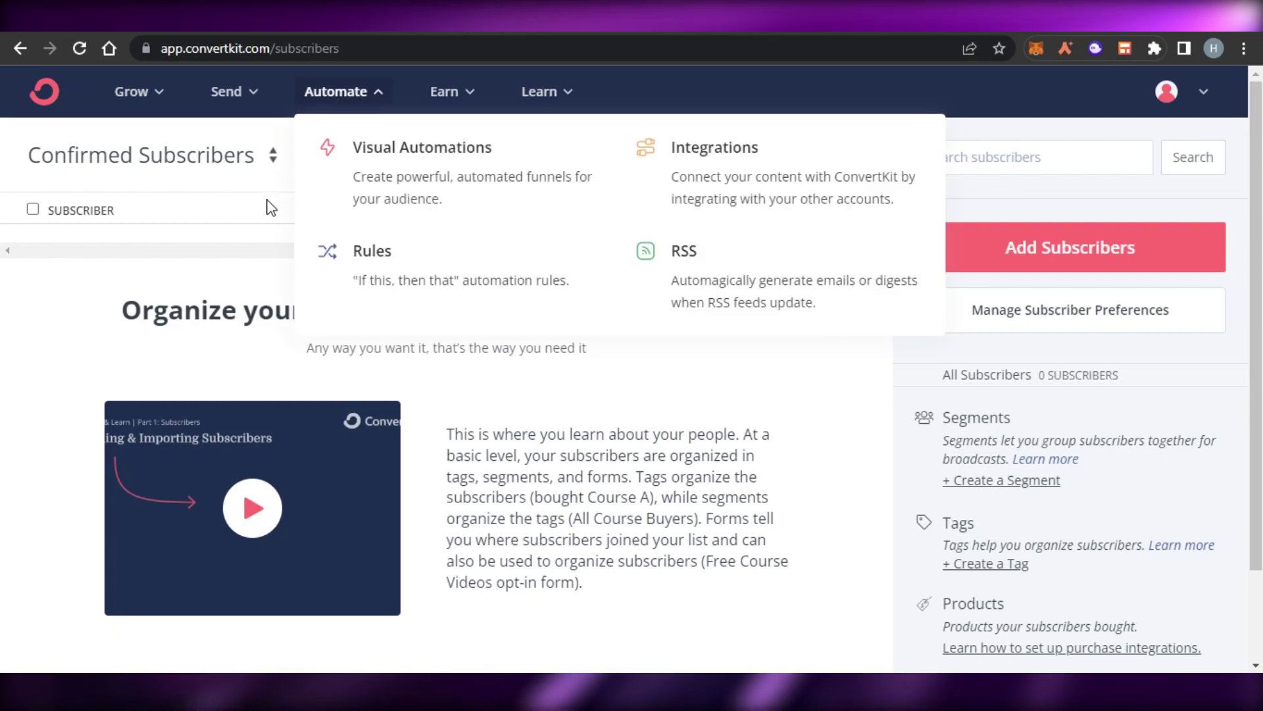
pyautogui.click(160, 105)
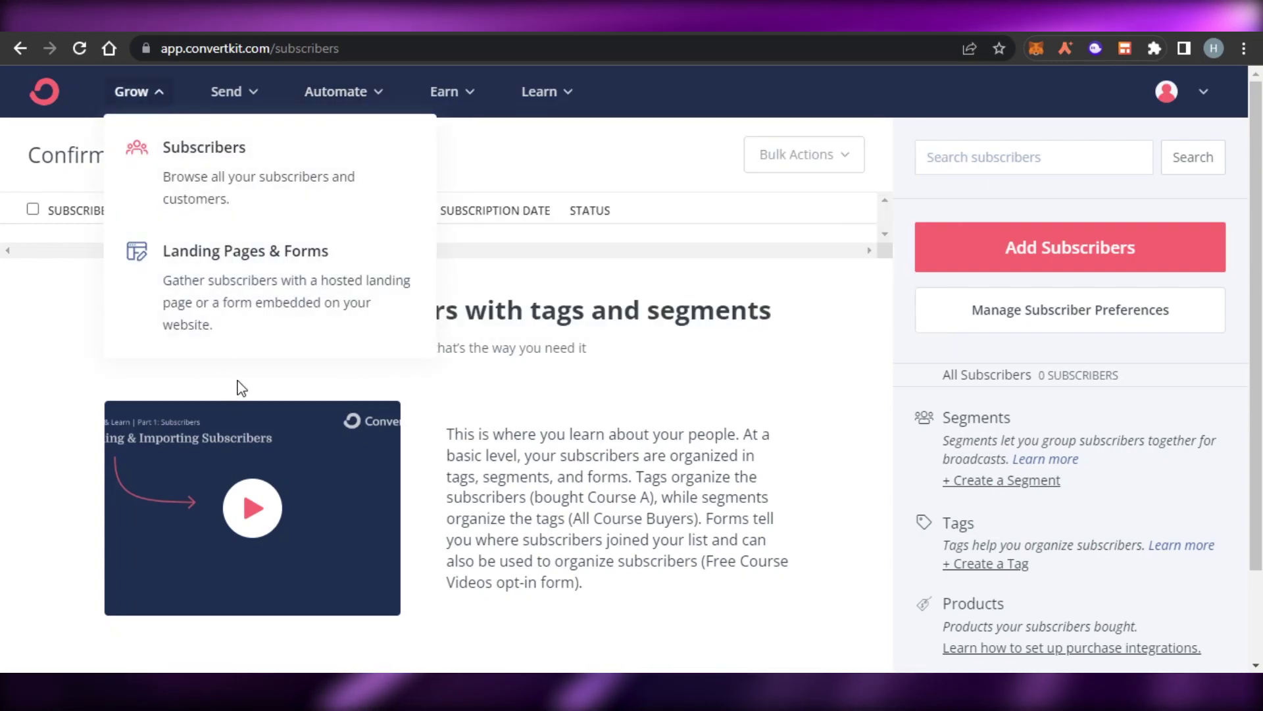
pyautogui.click(559, 93)
pyautogui.click(431, 158)
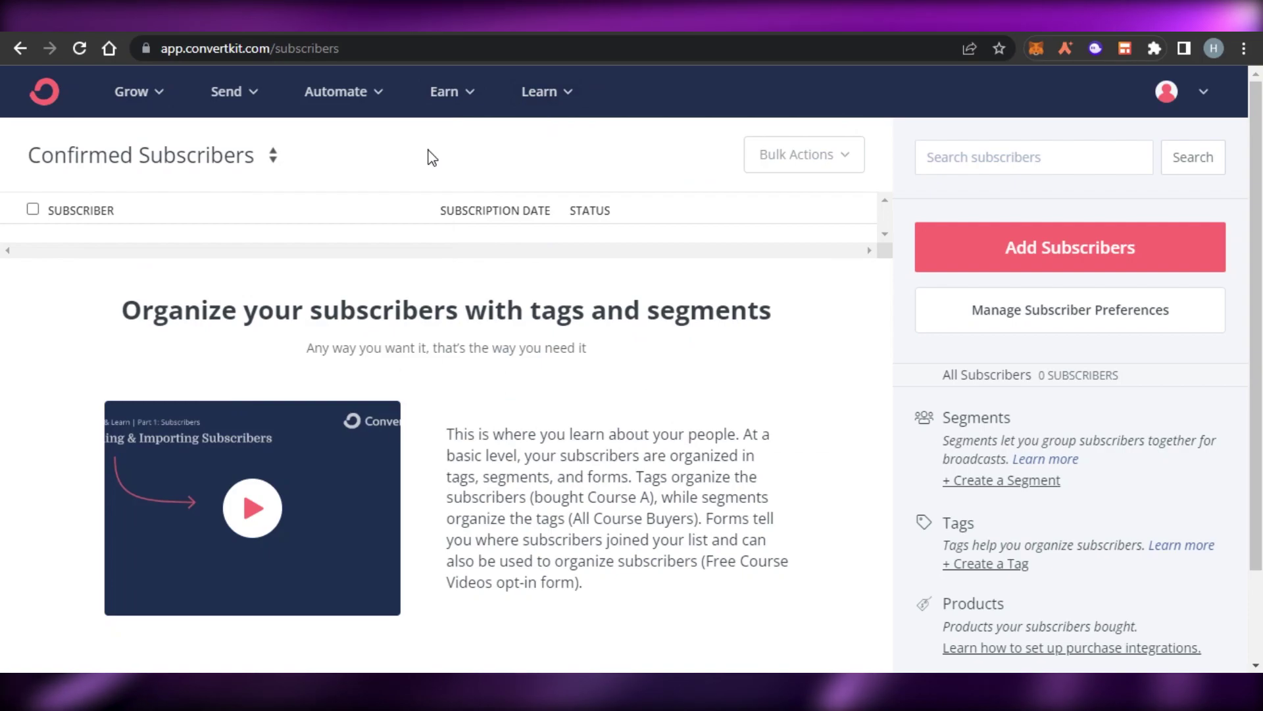
pyautogui.click(138, 93)
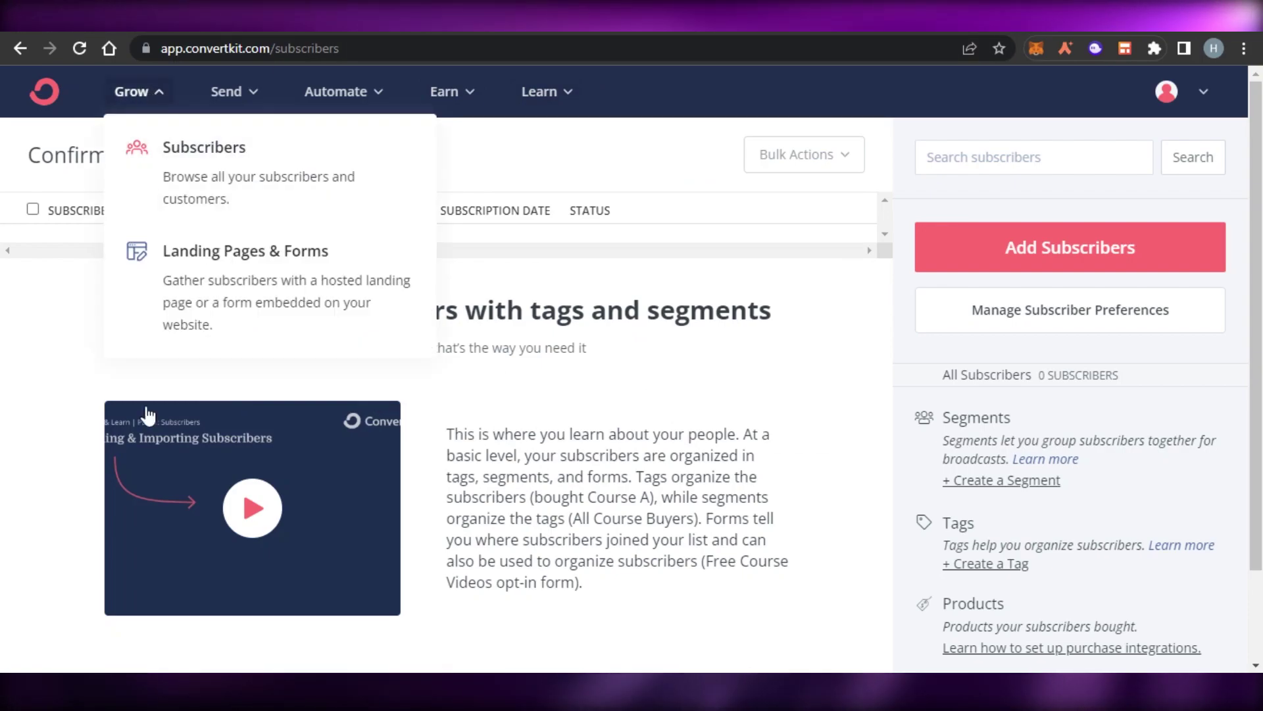
pyautogui.click(253, 96)
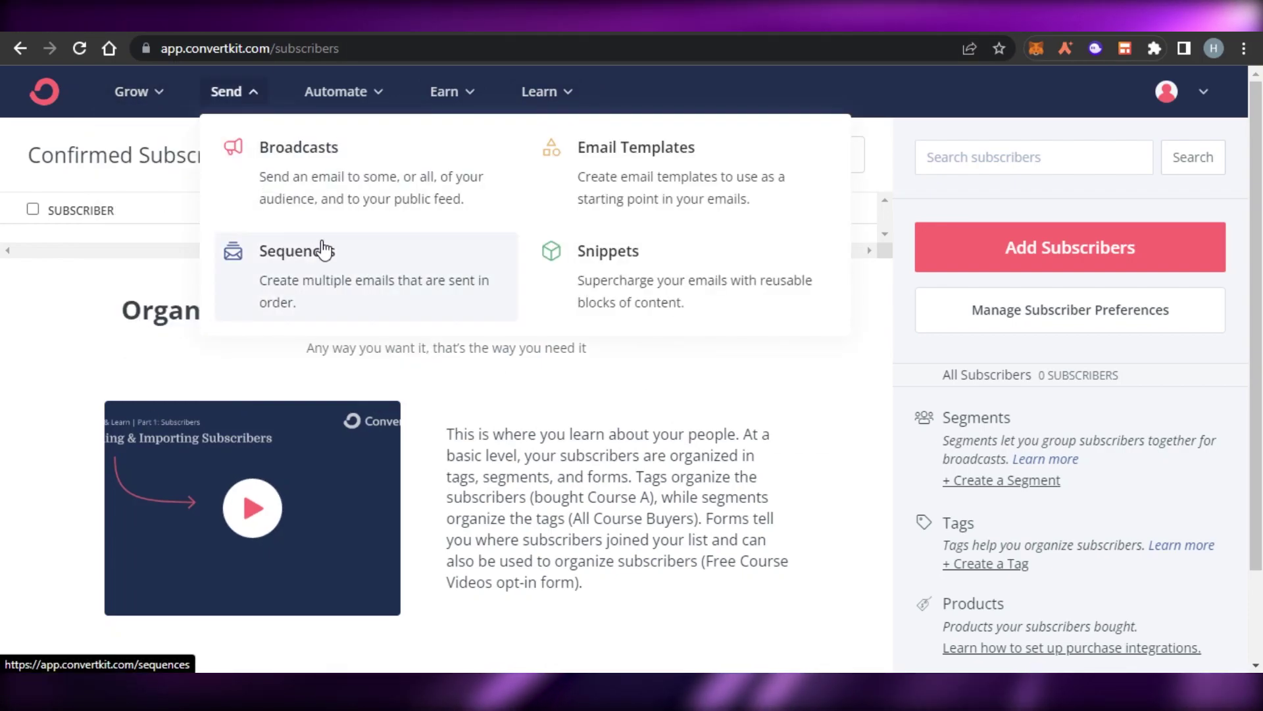
pyautogui.click(347, 93)
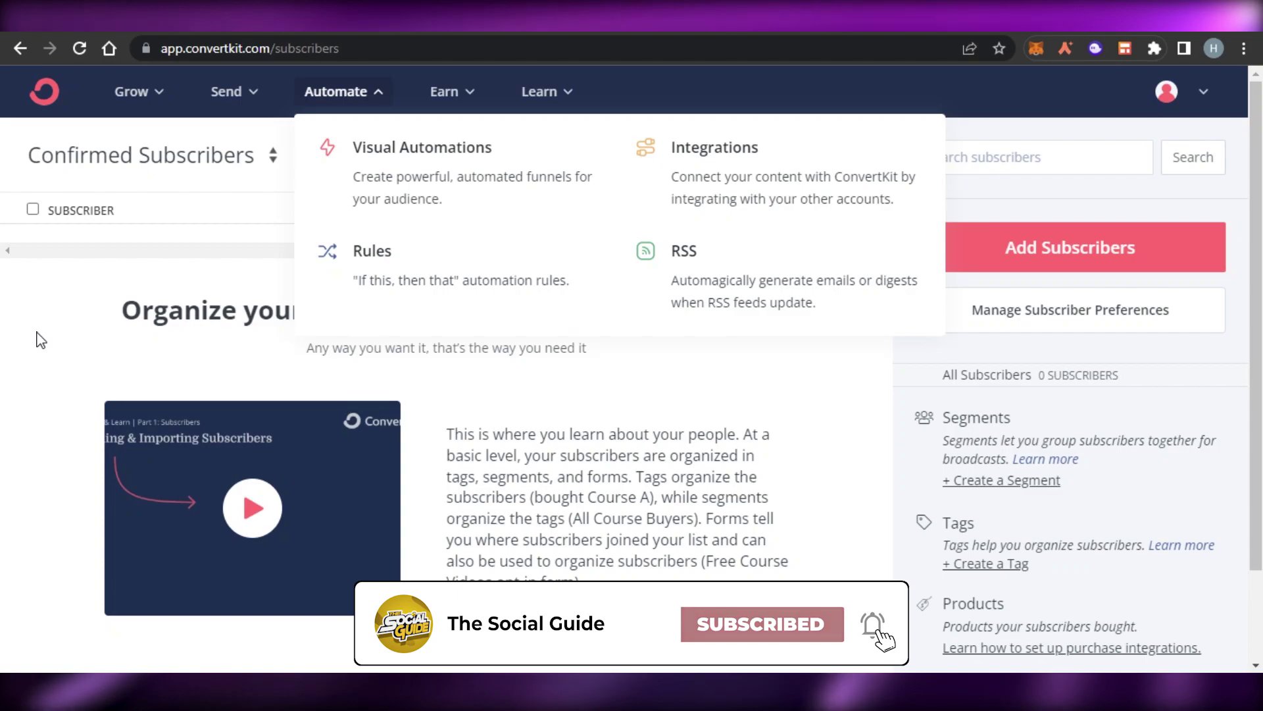
pyautogui.click(494, 271)
pyautogui.scroll(-2, 1258, 214)
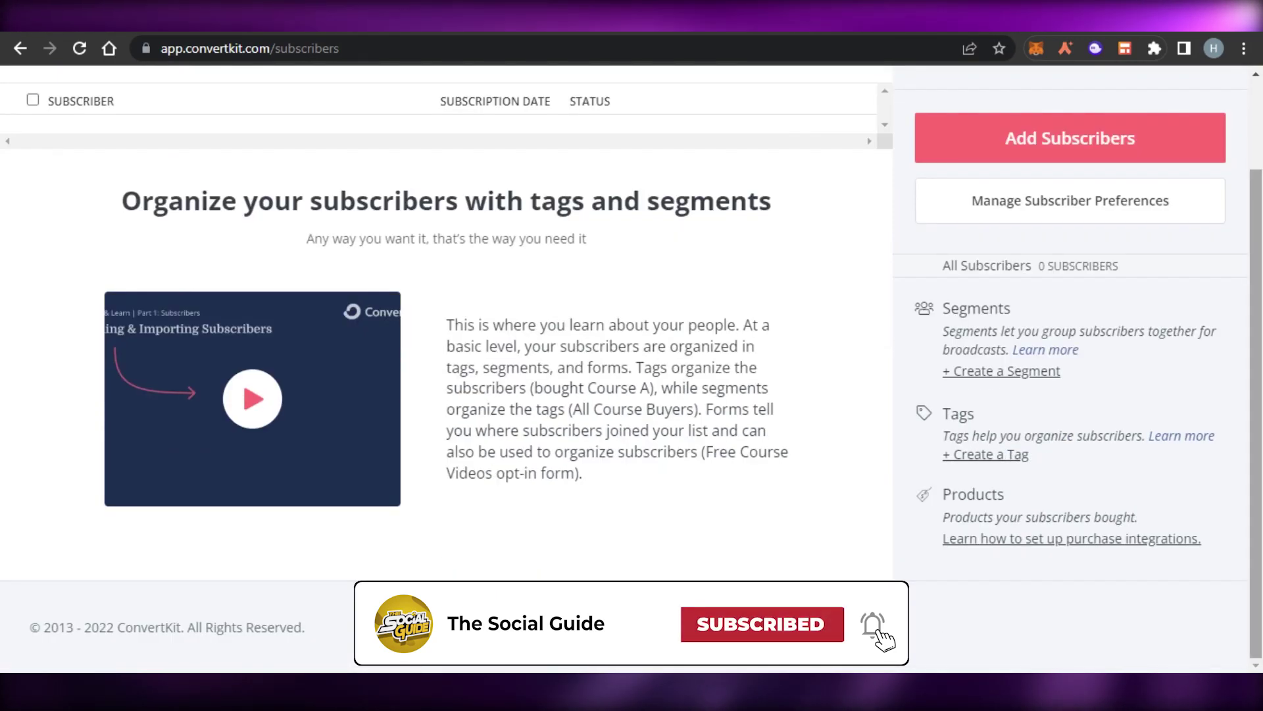